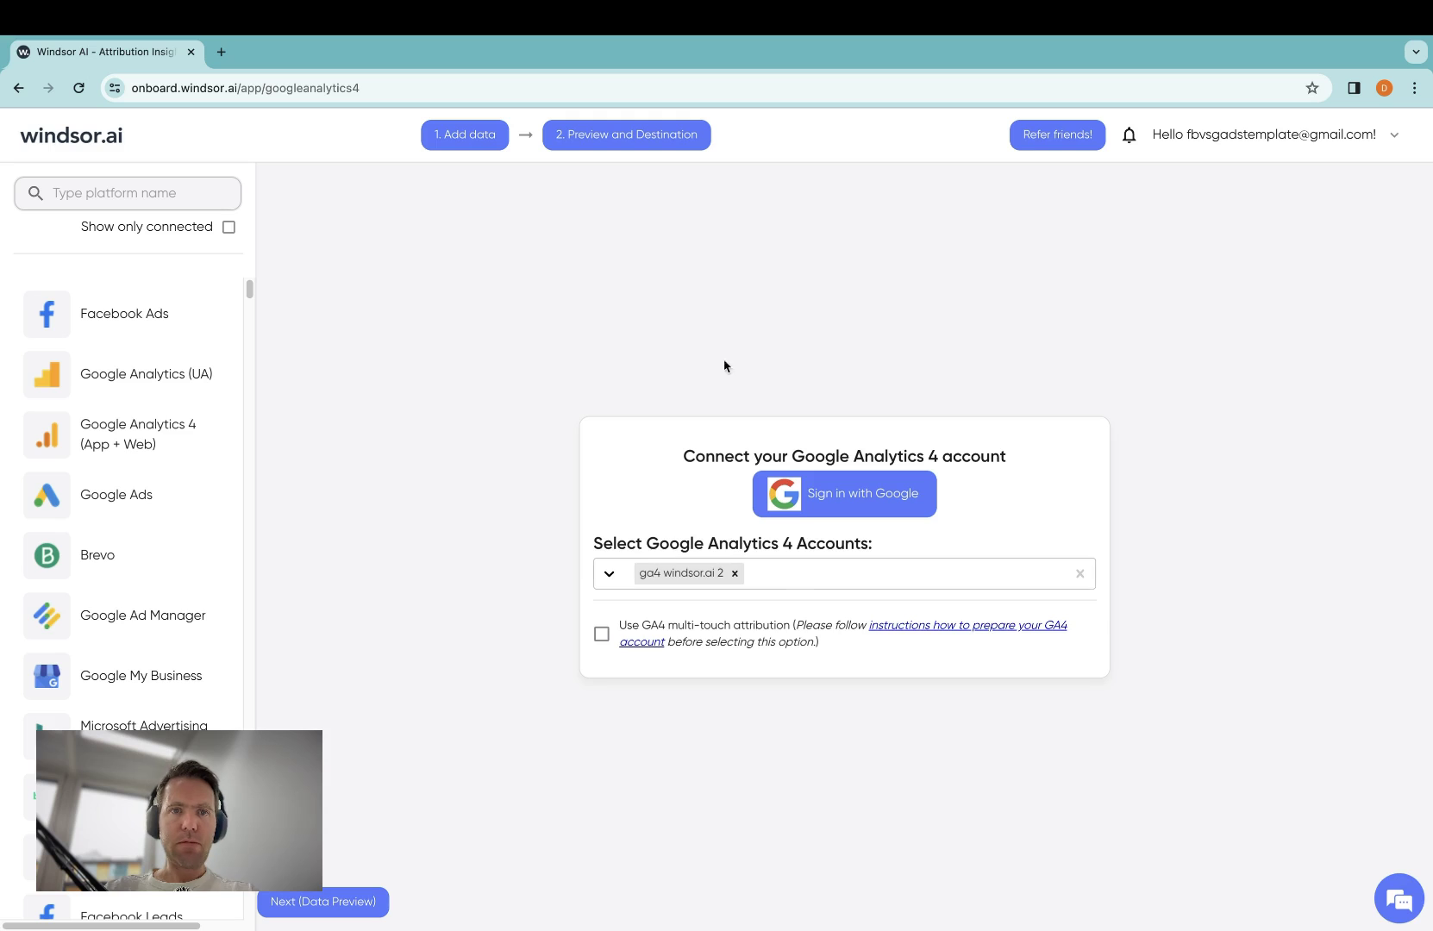
Continue to the data preview with the ga4 windsor.ai 2 property connected.
left_click(635, 133)
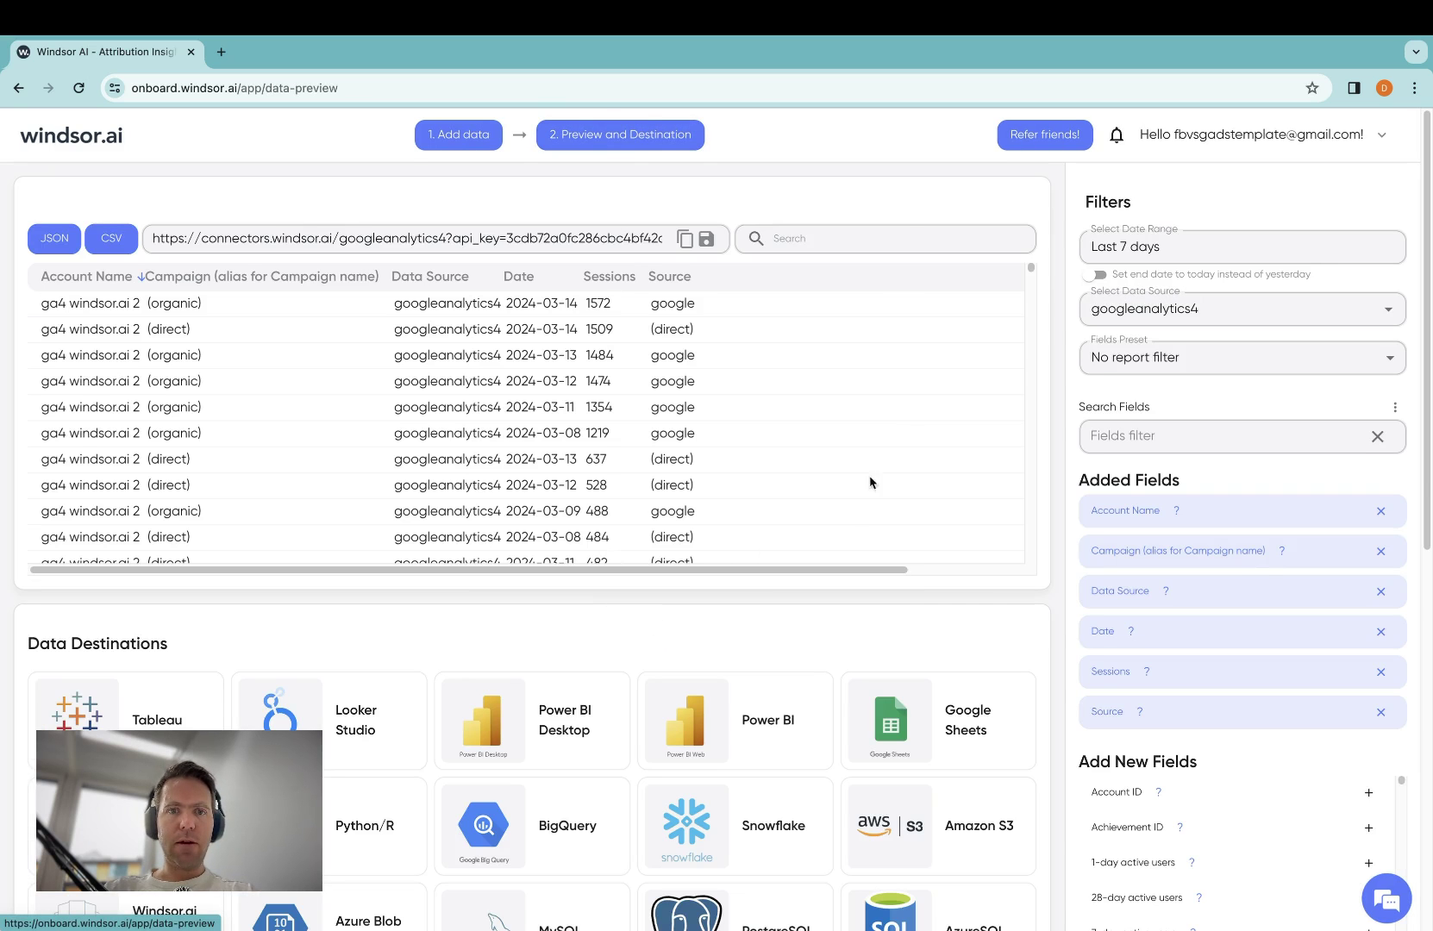
Keep googleanalytics4 as the selected data source in the preview's data source list.
scroll(889, 485, "down", 2)
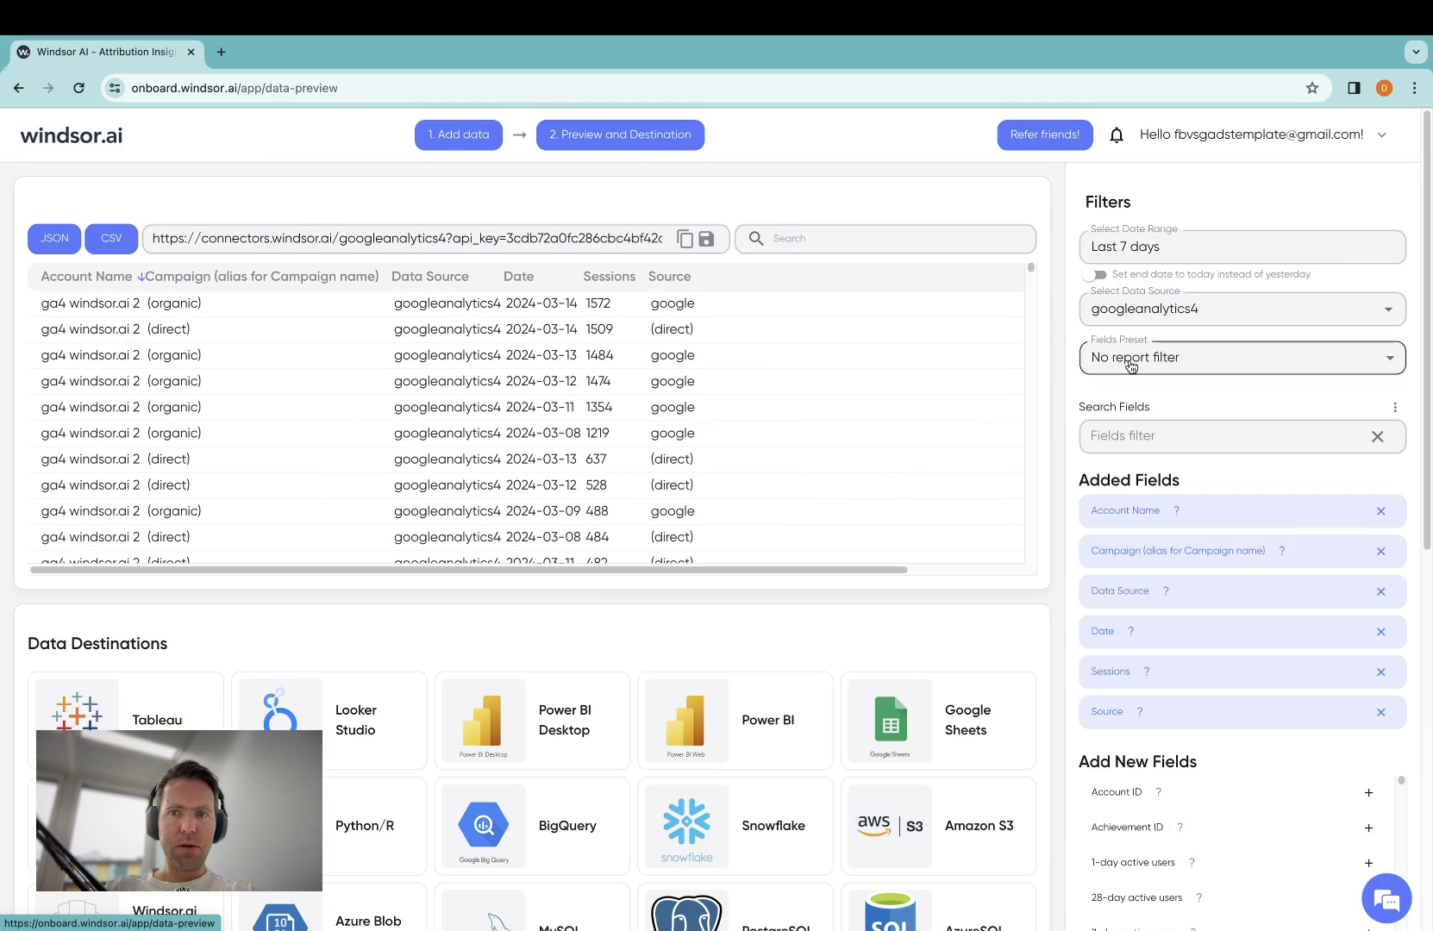
left_click(1206, 309)
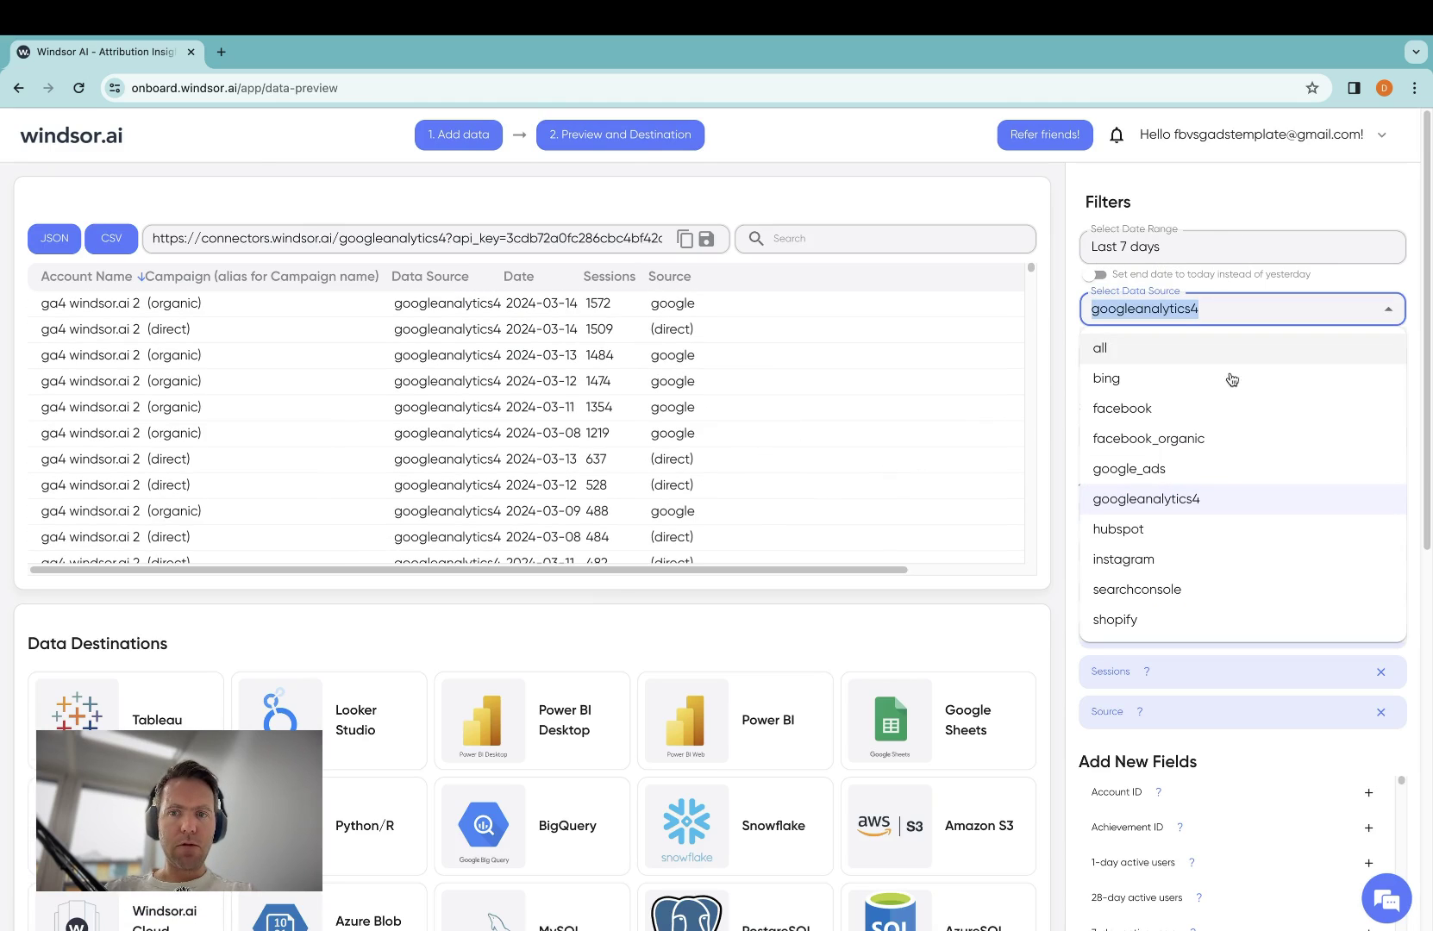
left_click(1279, 220)
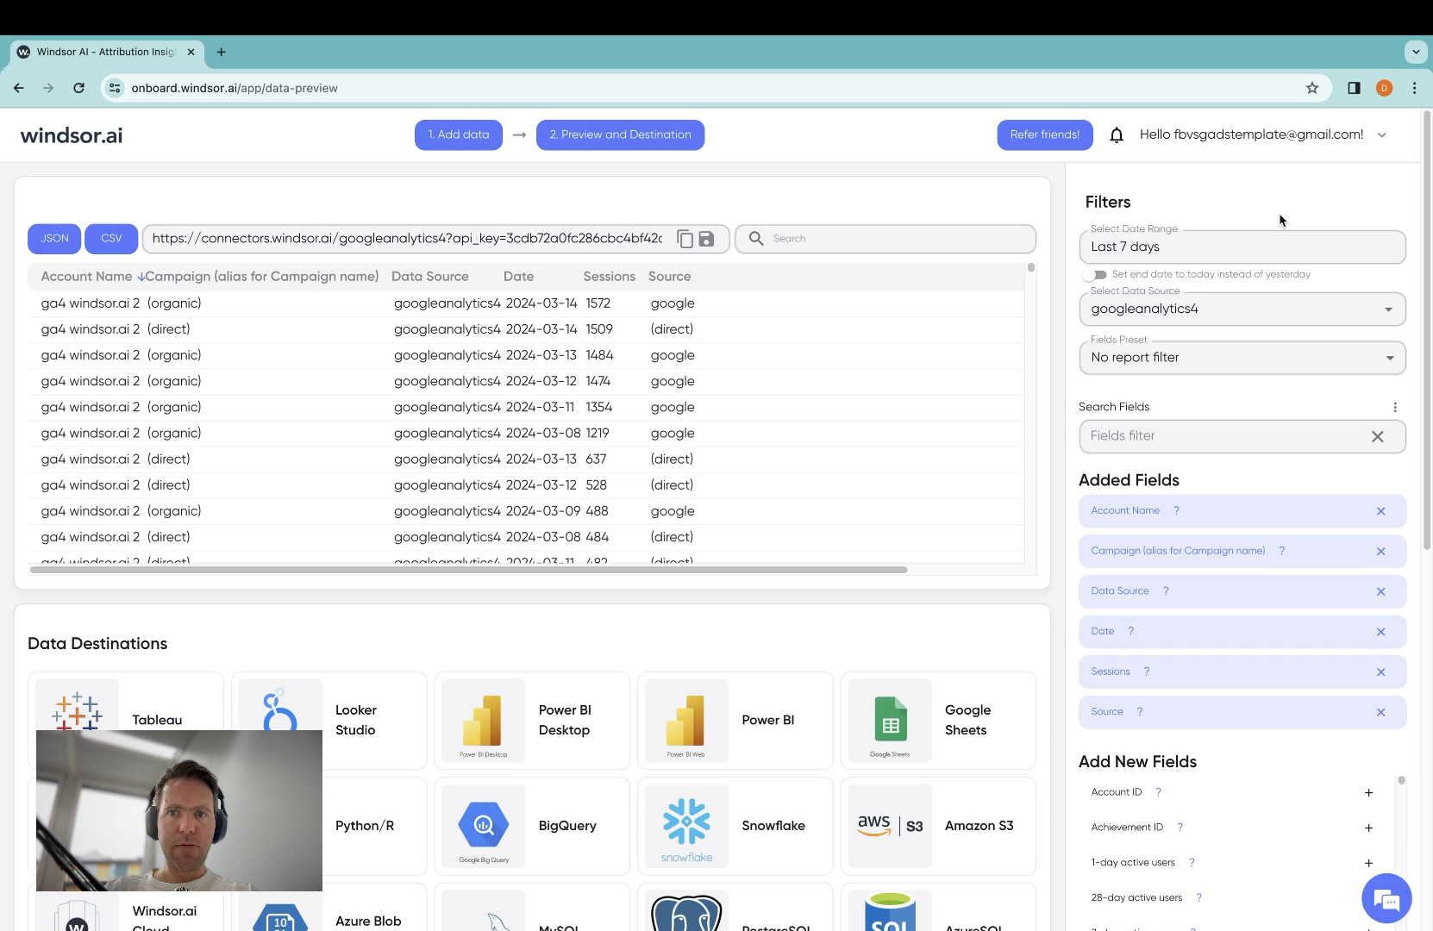
left_click(1274, 306)
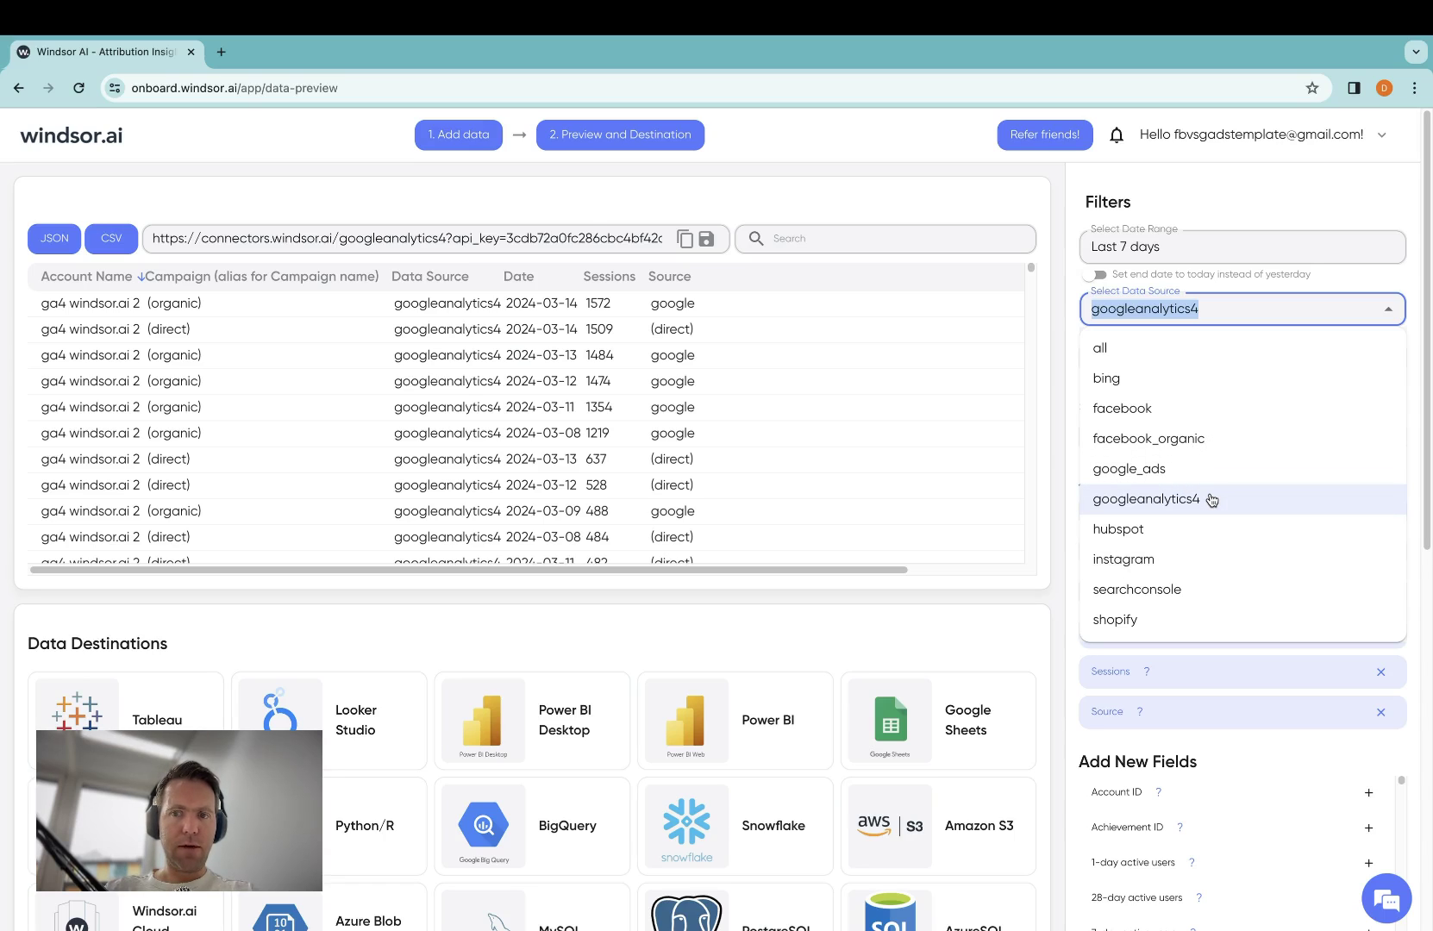
left_click(1305, 308)
Reset the date range to end yesterday and remove the Data Source field from the report.
left_click(1249, 284)
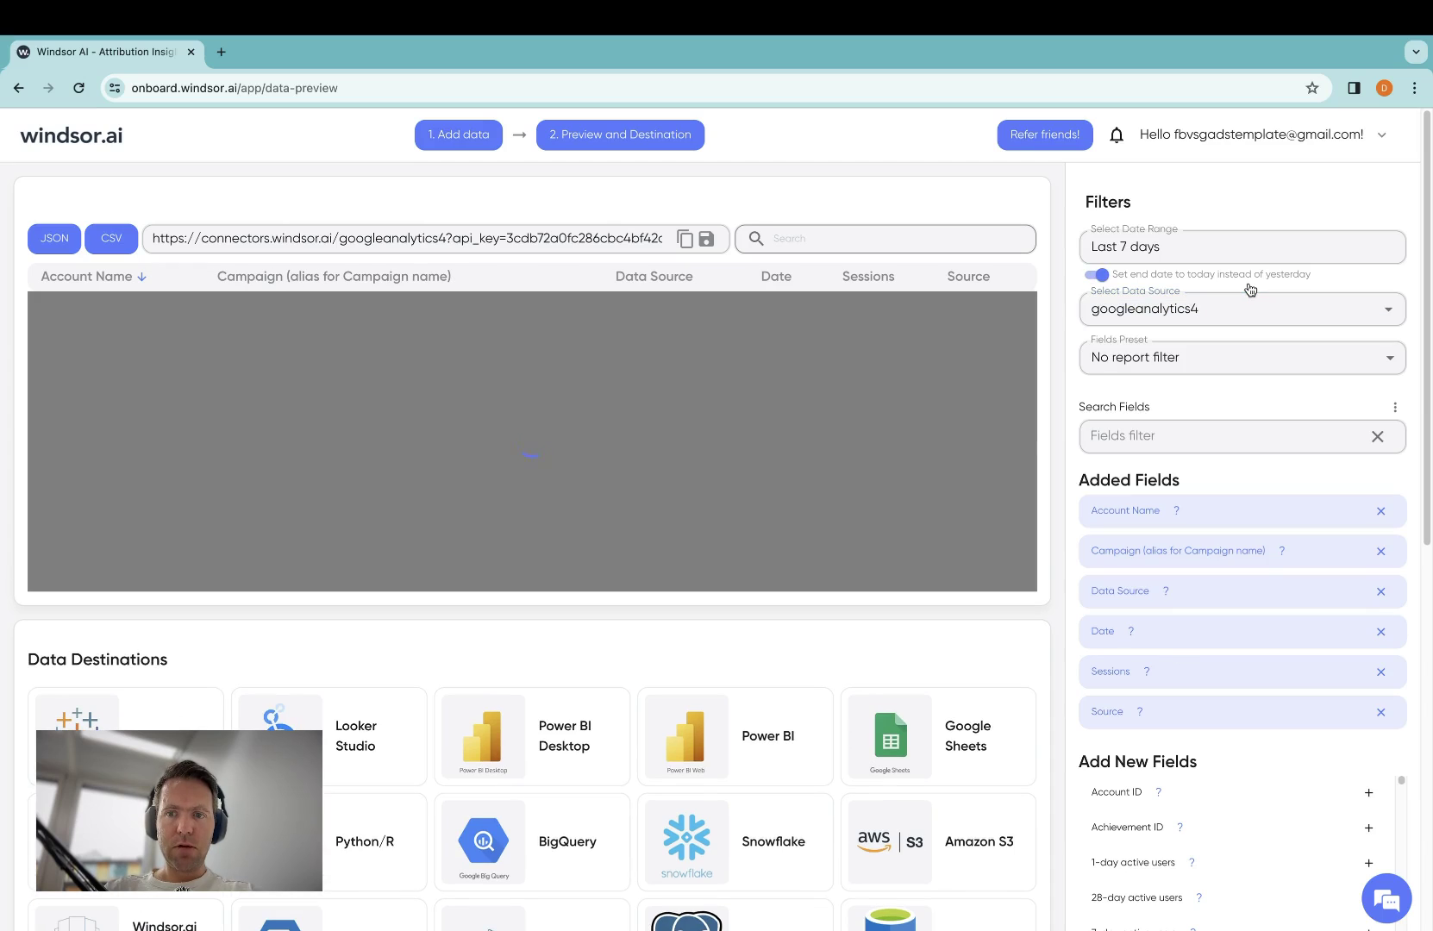
left_click(1106, 276)
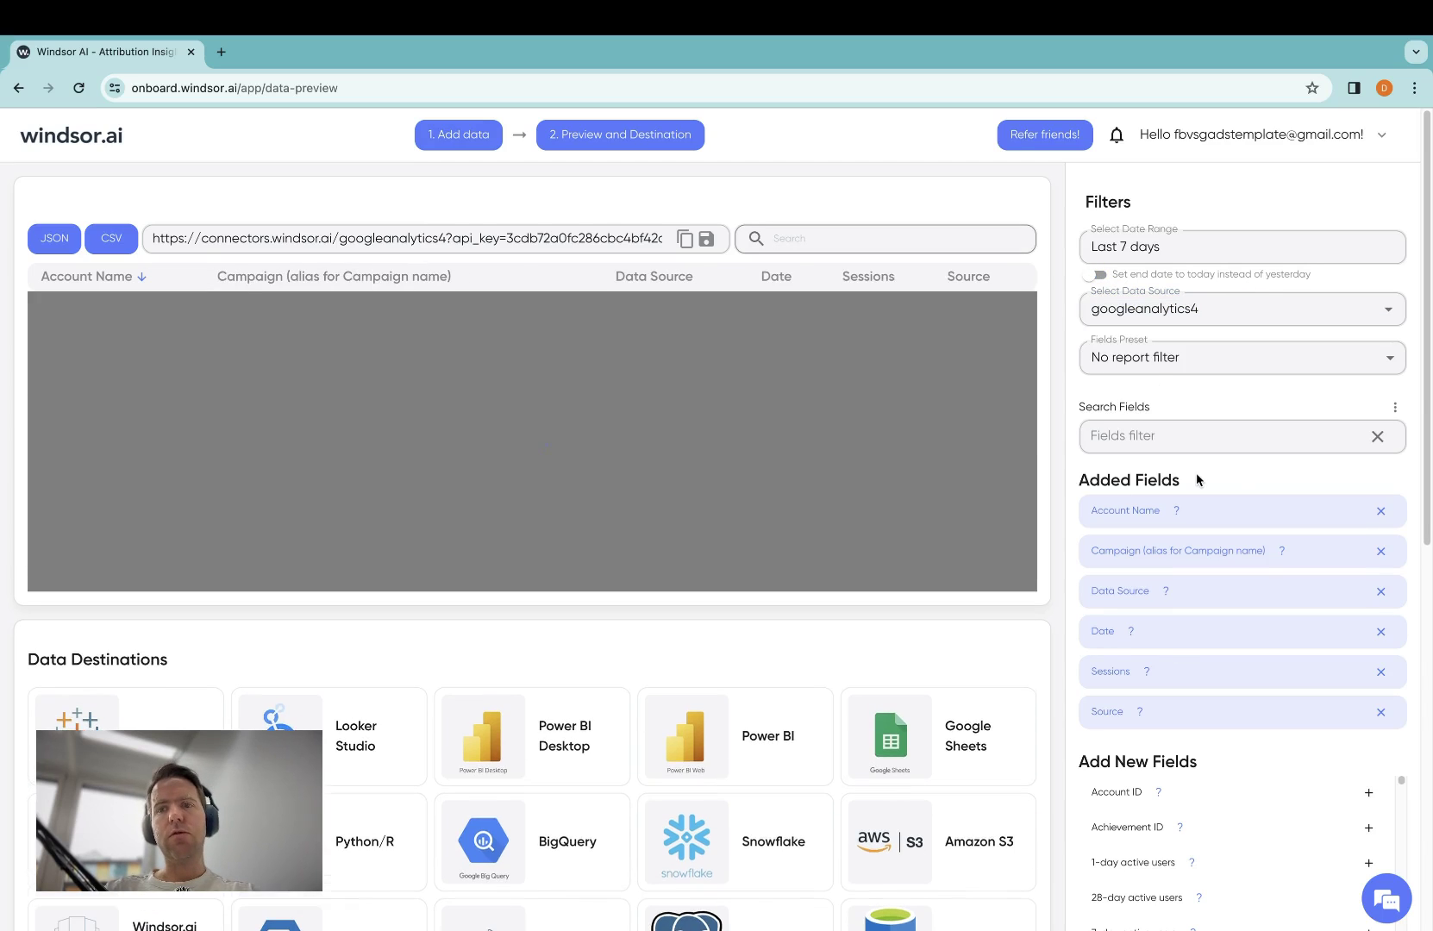
left_click(1239, 439)
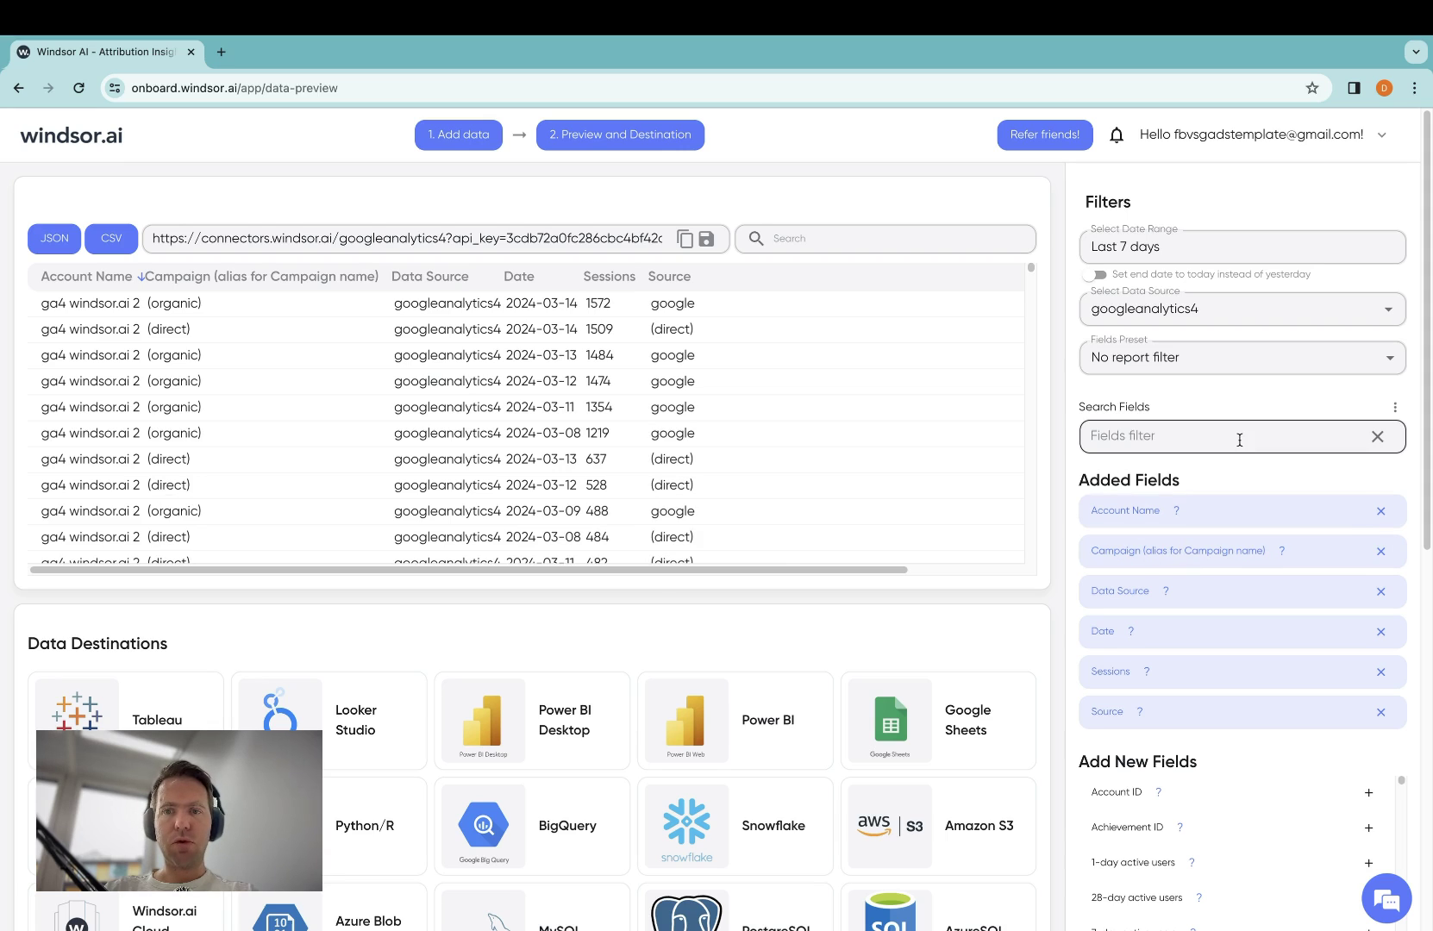
left_click(1239, 440)
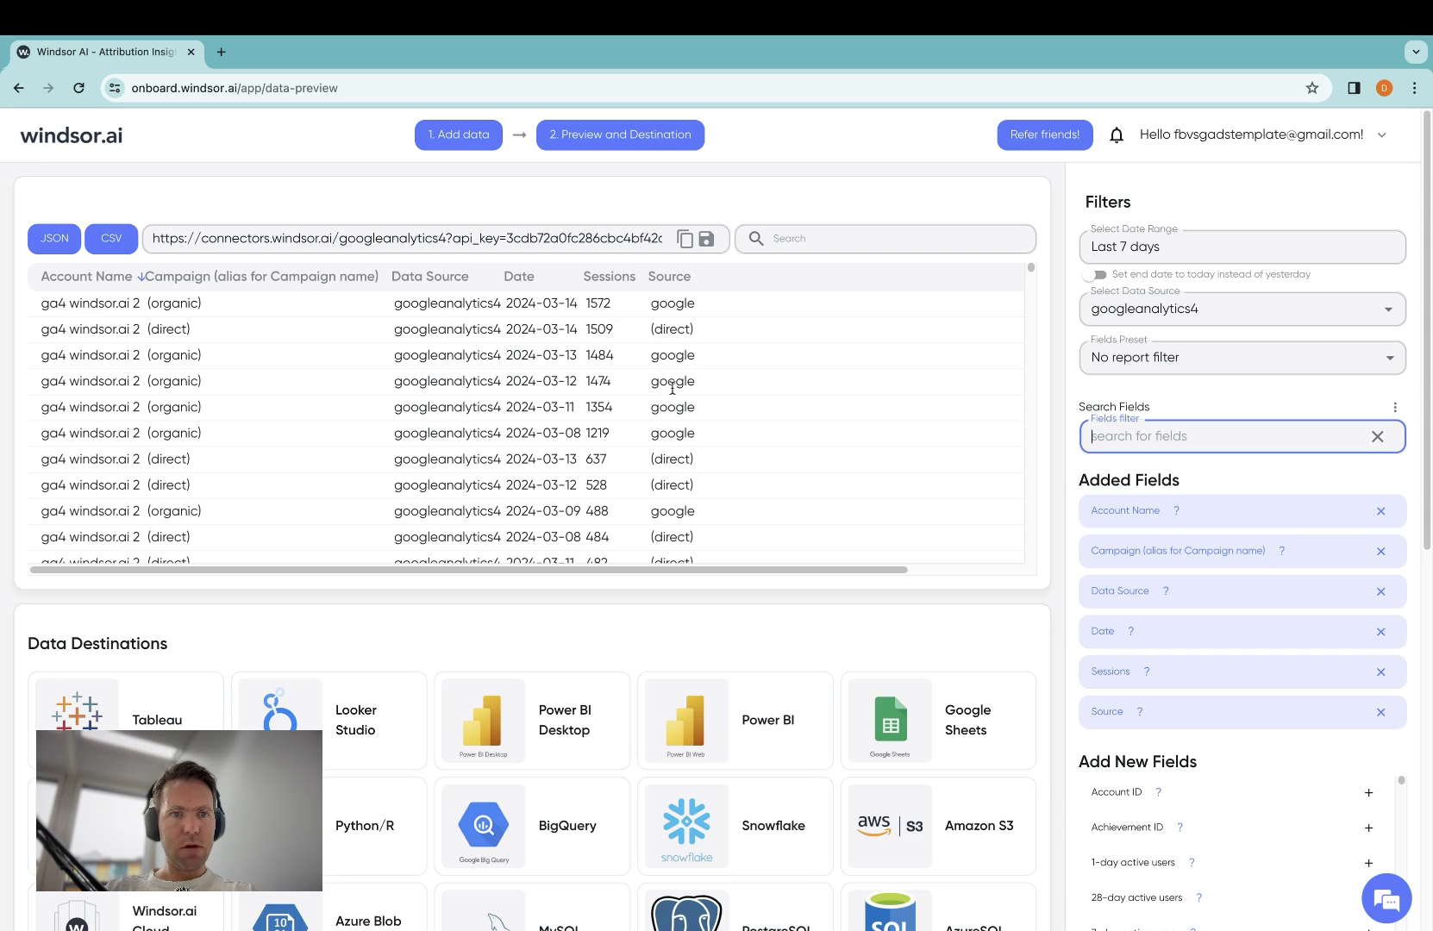
left_click(1391, 591)
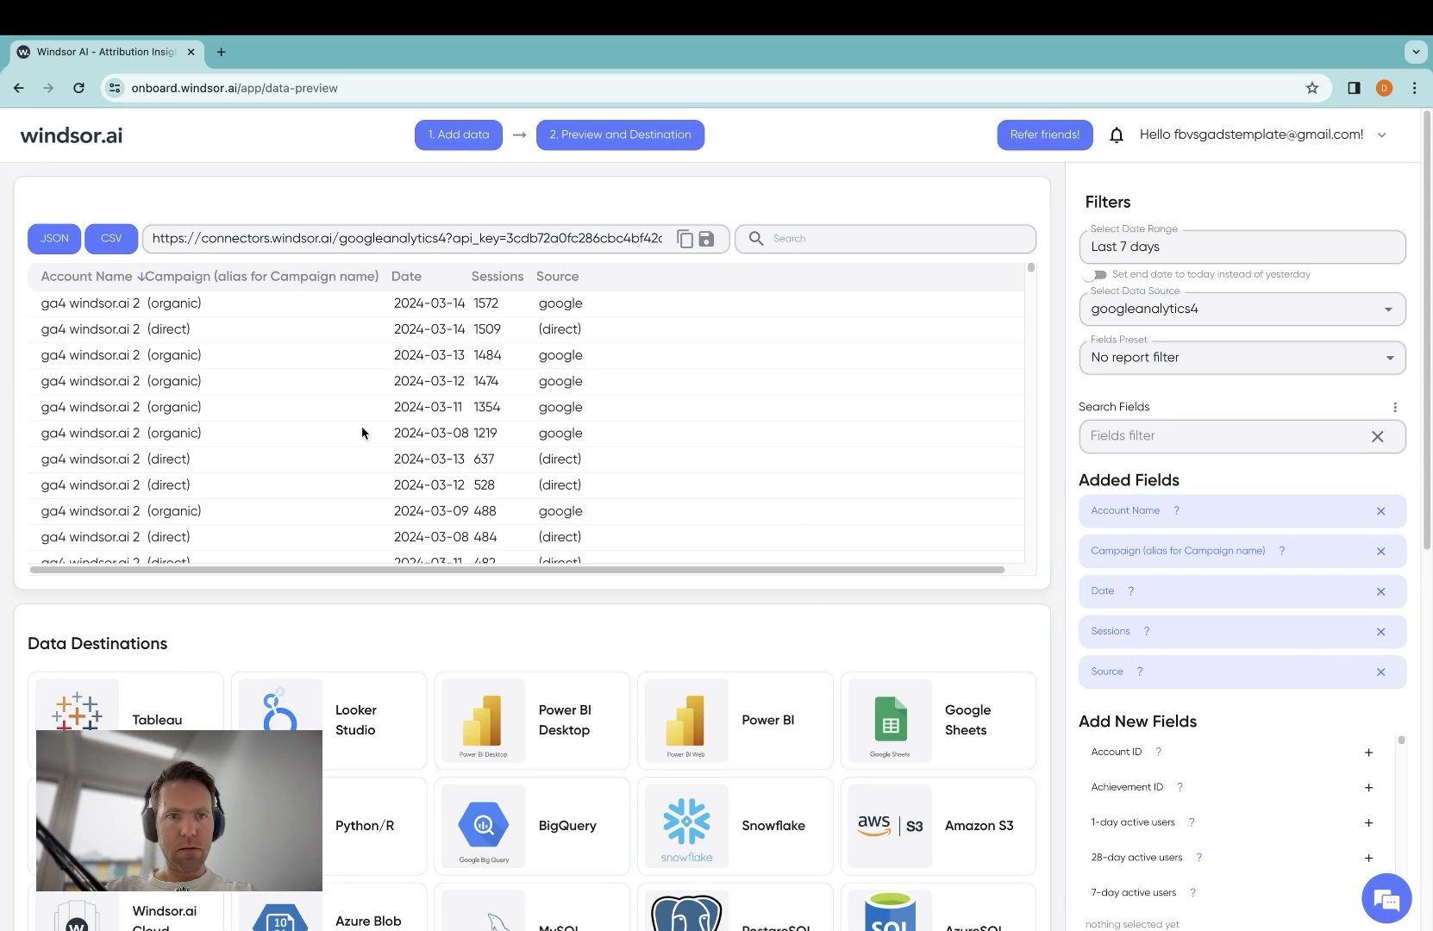
scroll(777, 445, "right", 1)
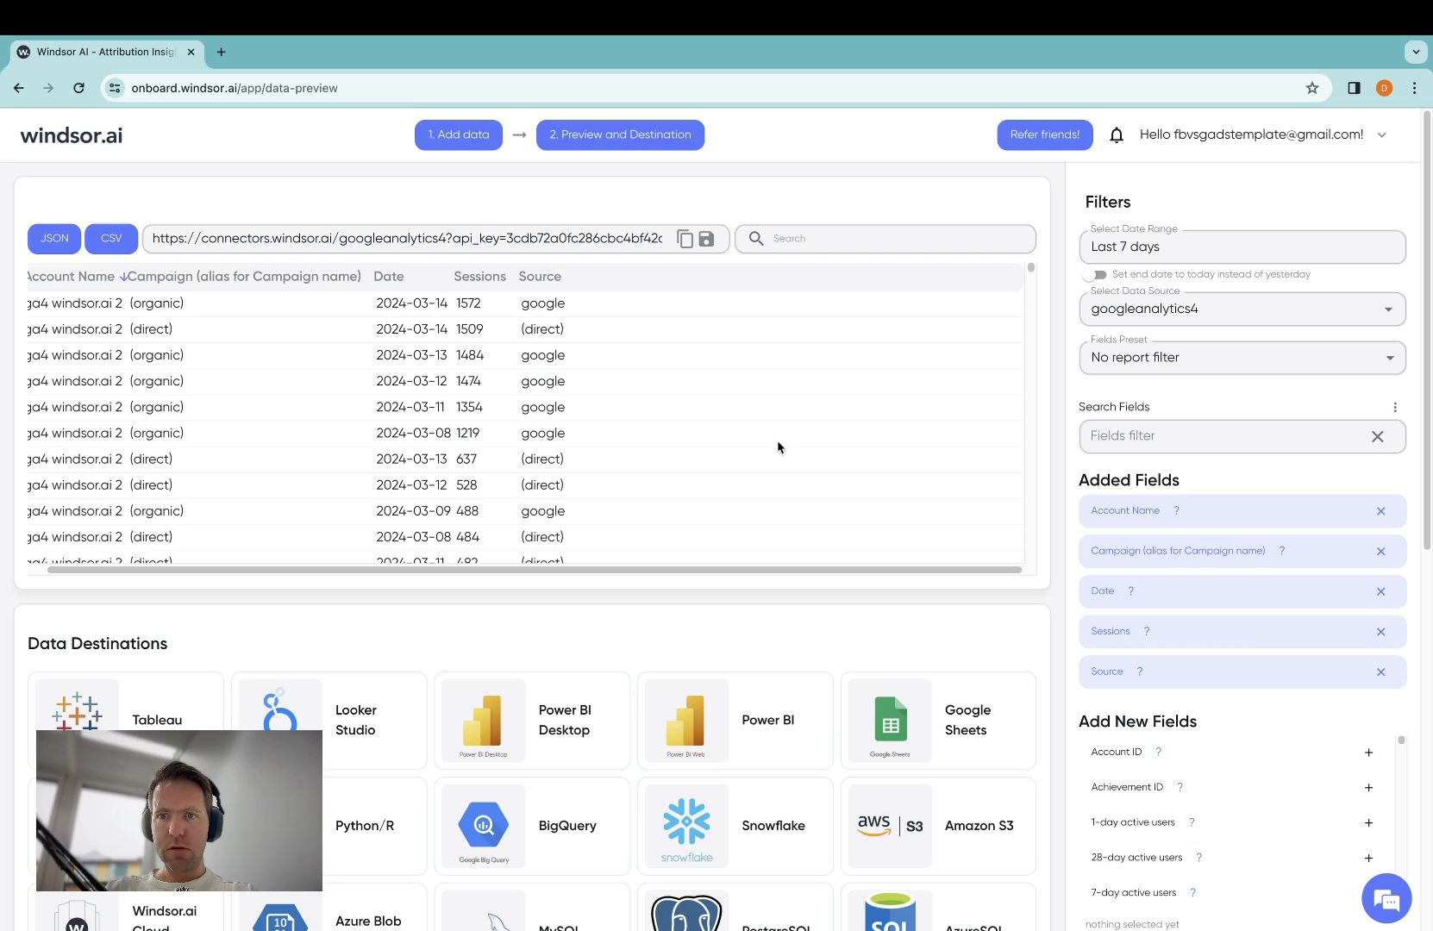
left_click(1257, 448)
Search for 'conversions', add the Conversions field, then clear the field search box.
type("conversions")
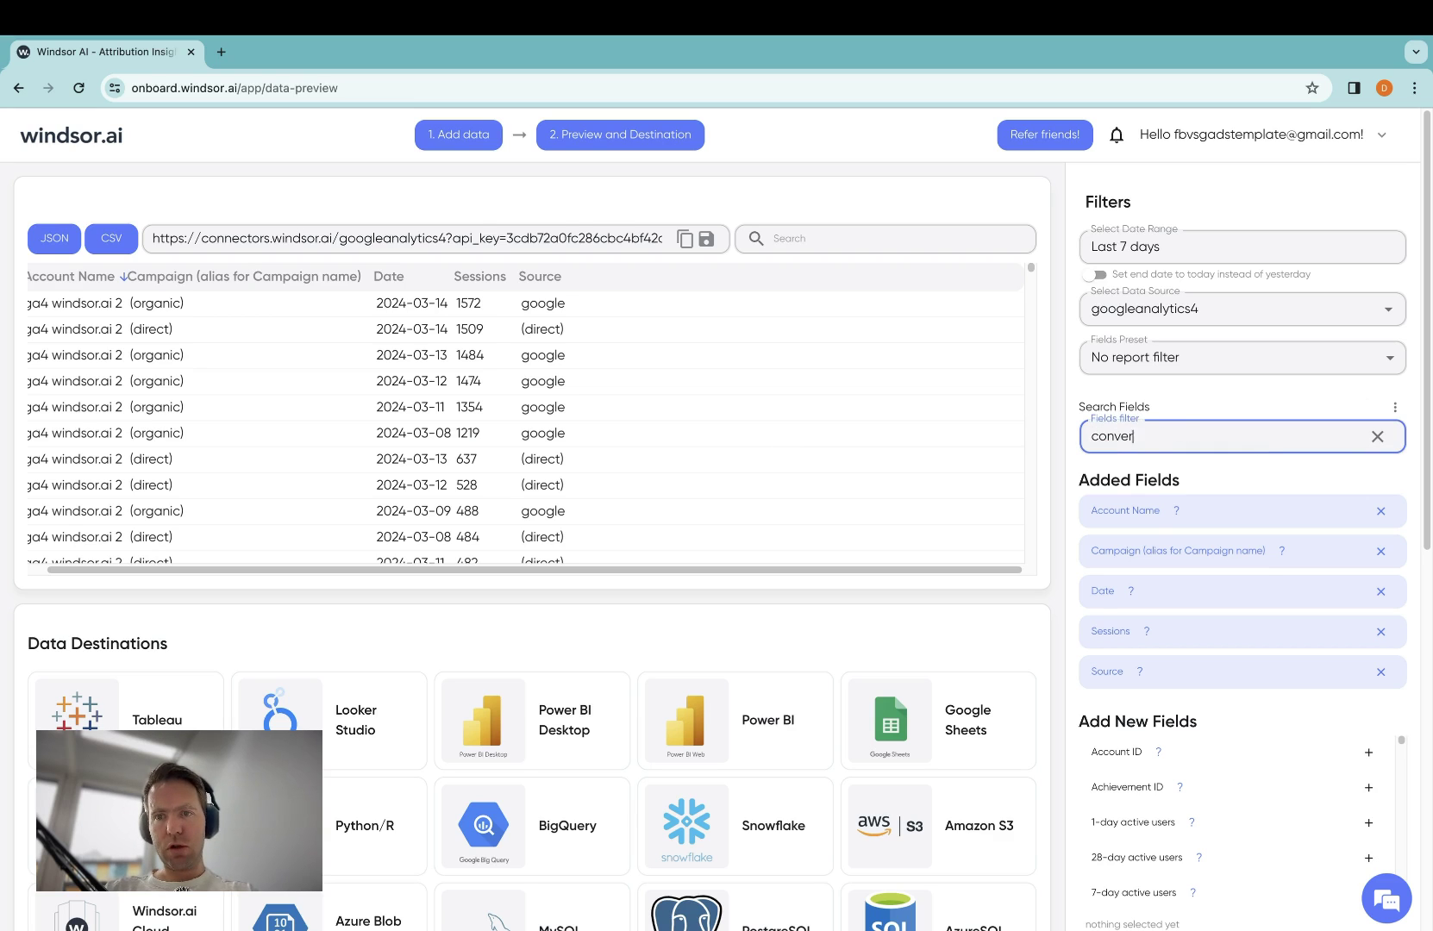
left_click(1129, 529)
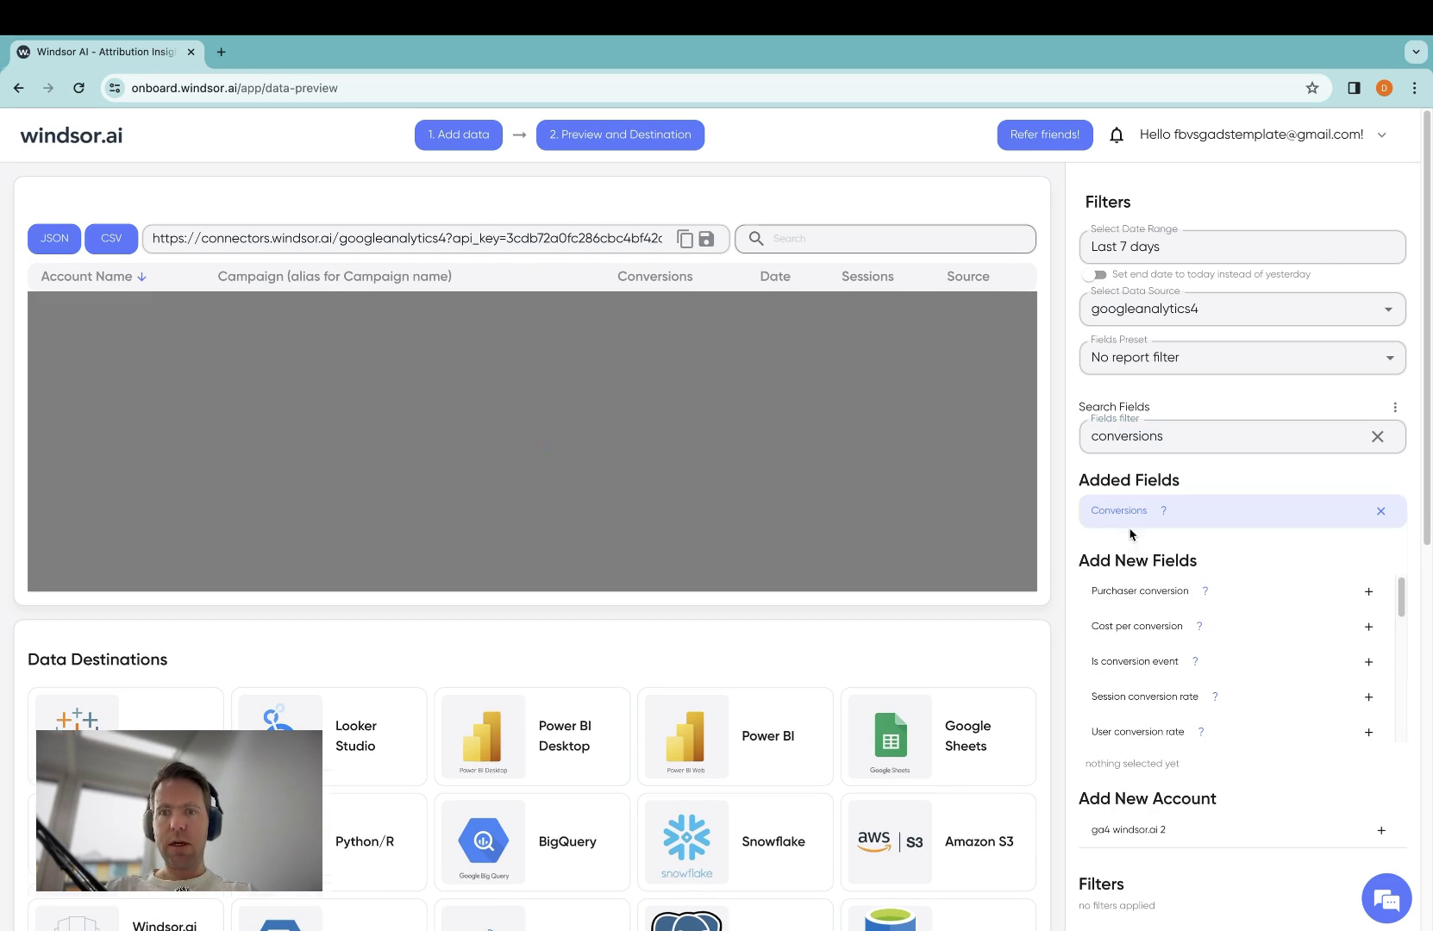
left_click(1177, 436)
key("ctrl+a")
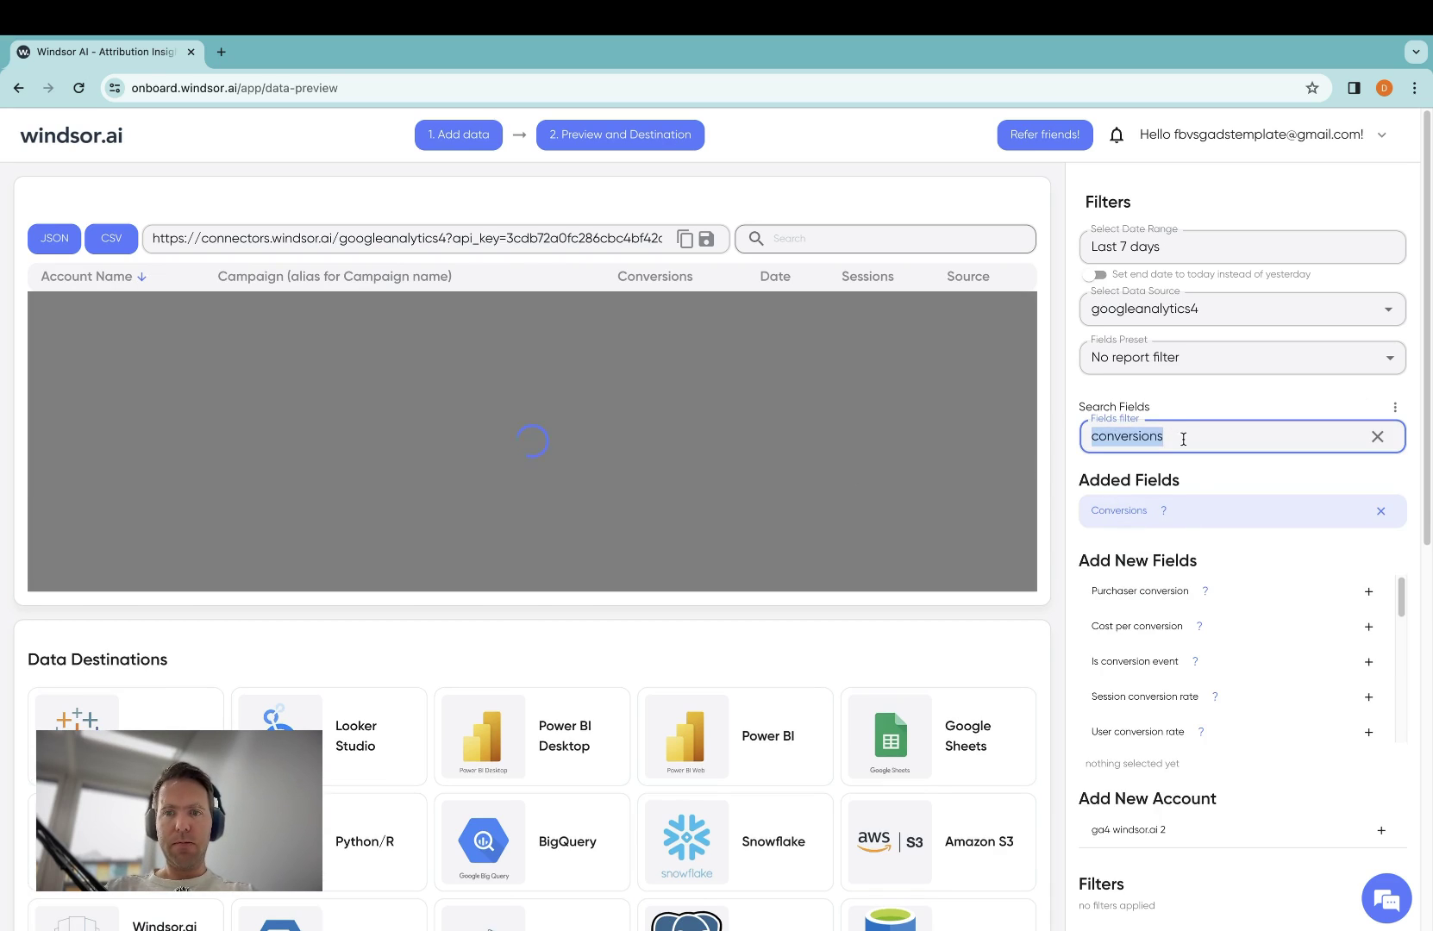
key("BackSpace")
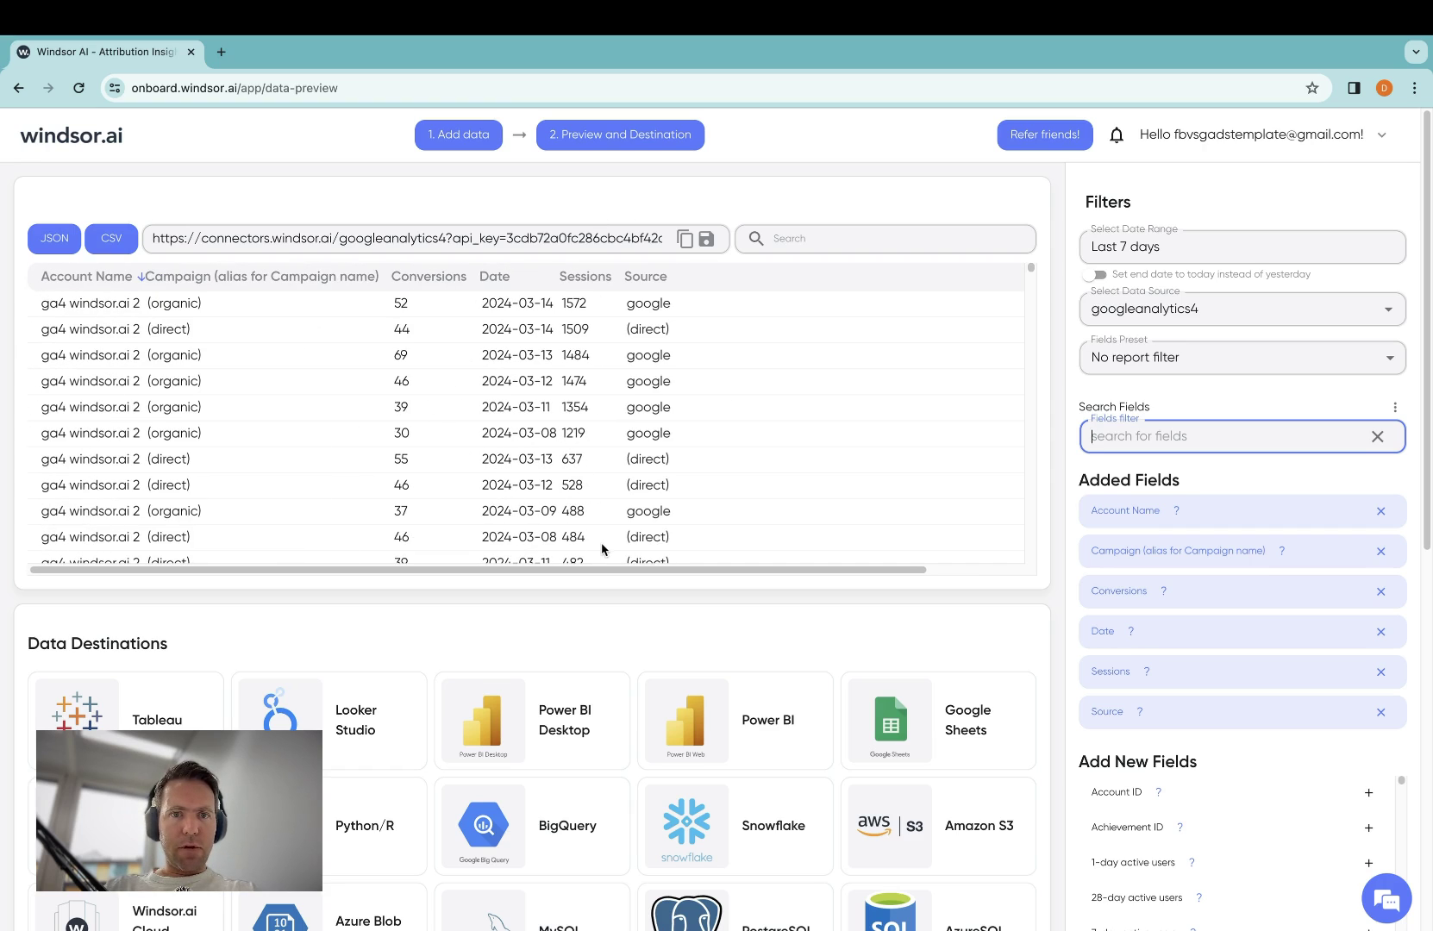
scroll(549, 638, "down", 1)
Choose Snowflake as the destination and start a new task named dummy_ga4_upload.
scroll(548, 638, "down", 3)
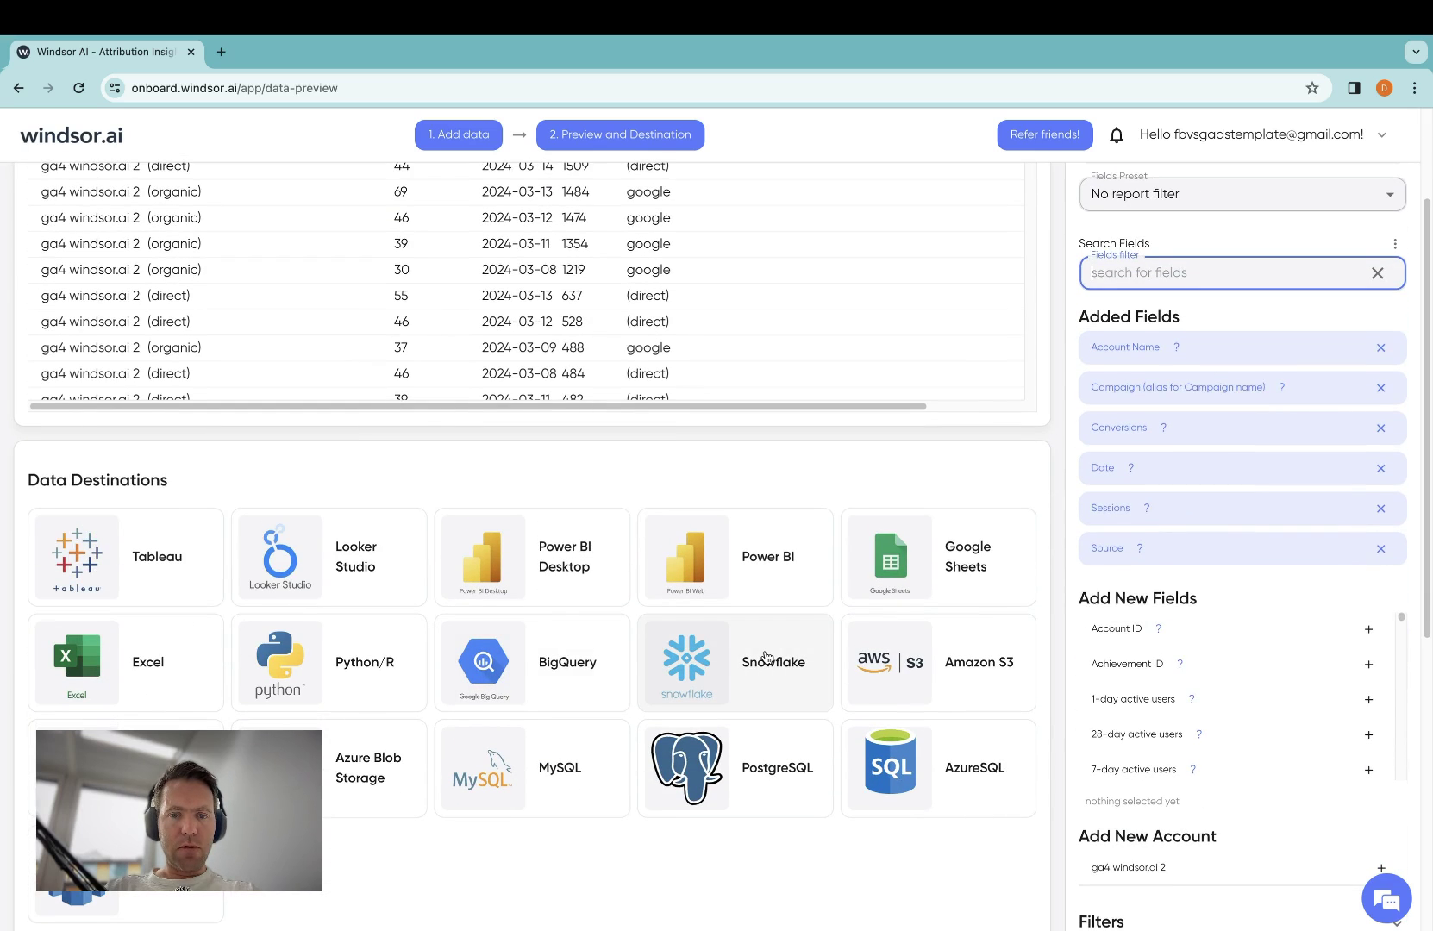
left_click(766, 657)
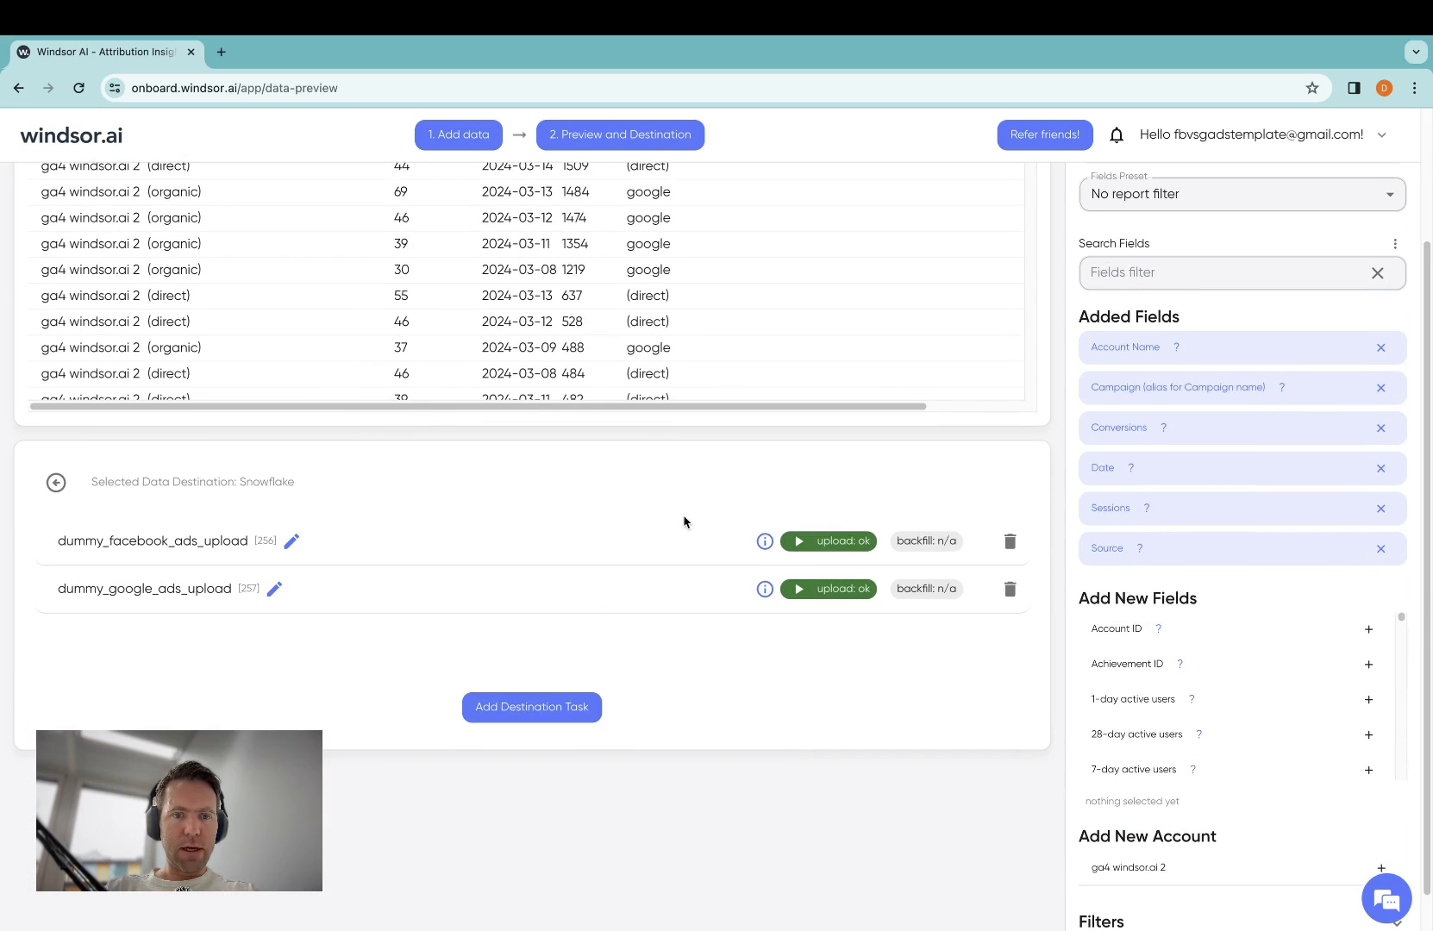
left_click(565, 707)
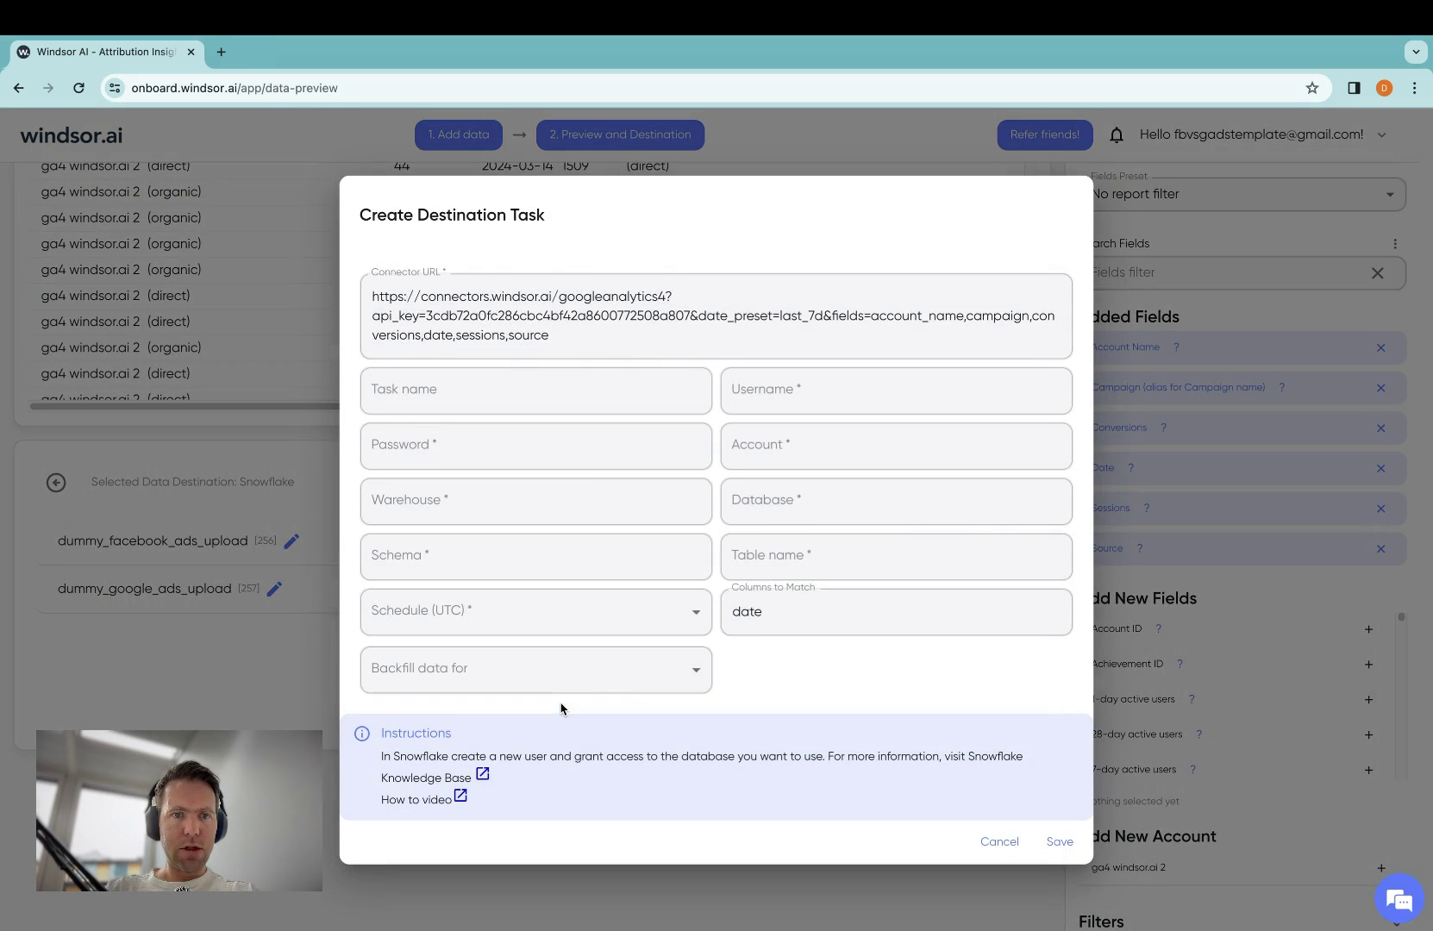
left_click(612, 369)
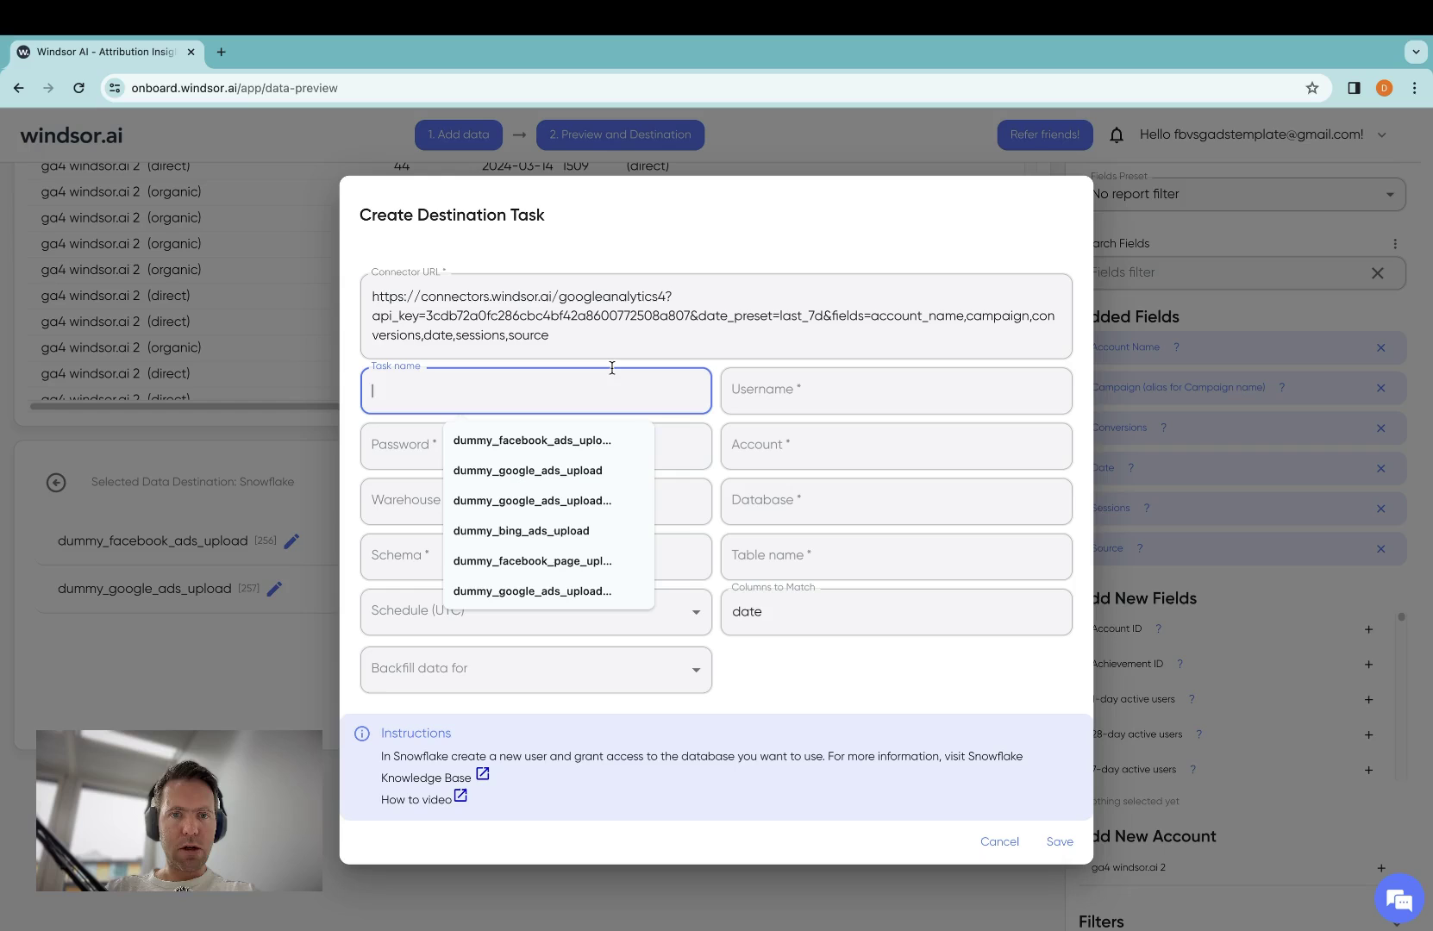
type("dummy_ga4_")
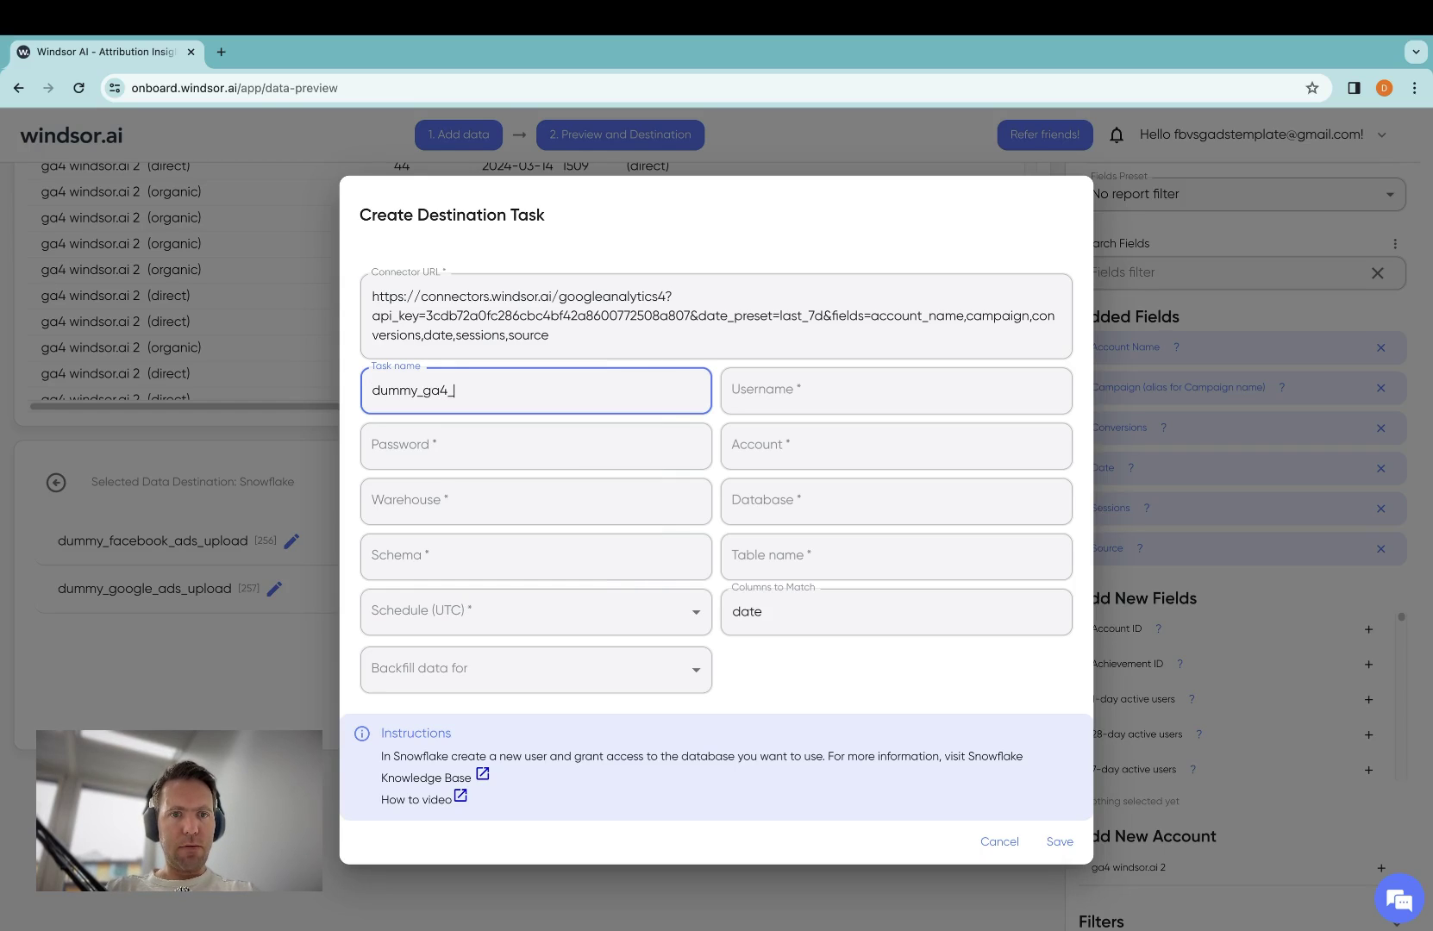
type("upload")
Fill in the Snowflake username and account, and select database WINDSORAI_DATA.
left_click(892, 384)
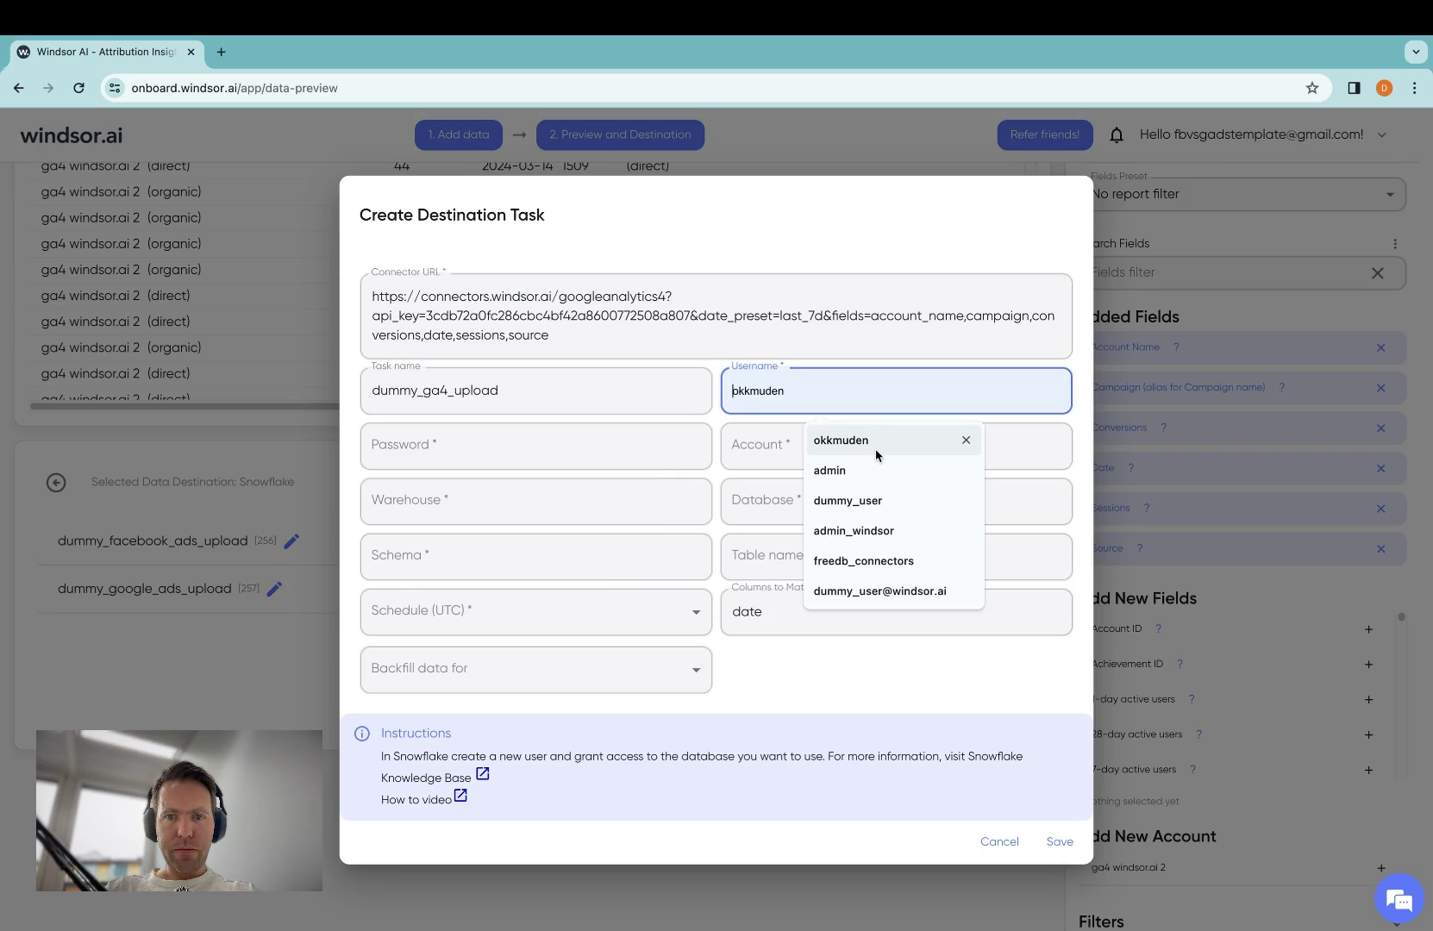
left_click(862, 530)
left_click(828, 447)
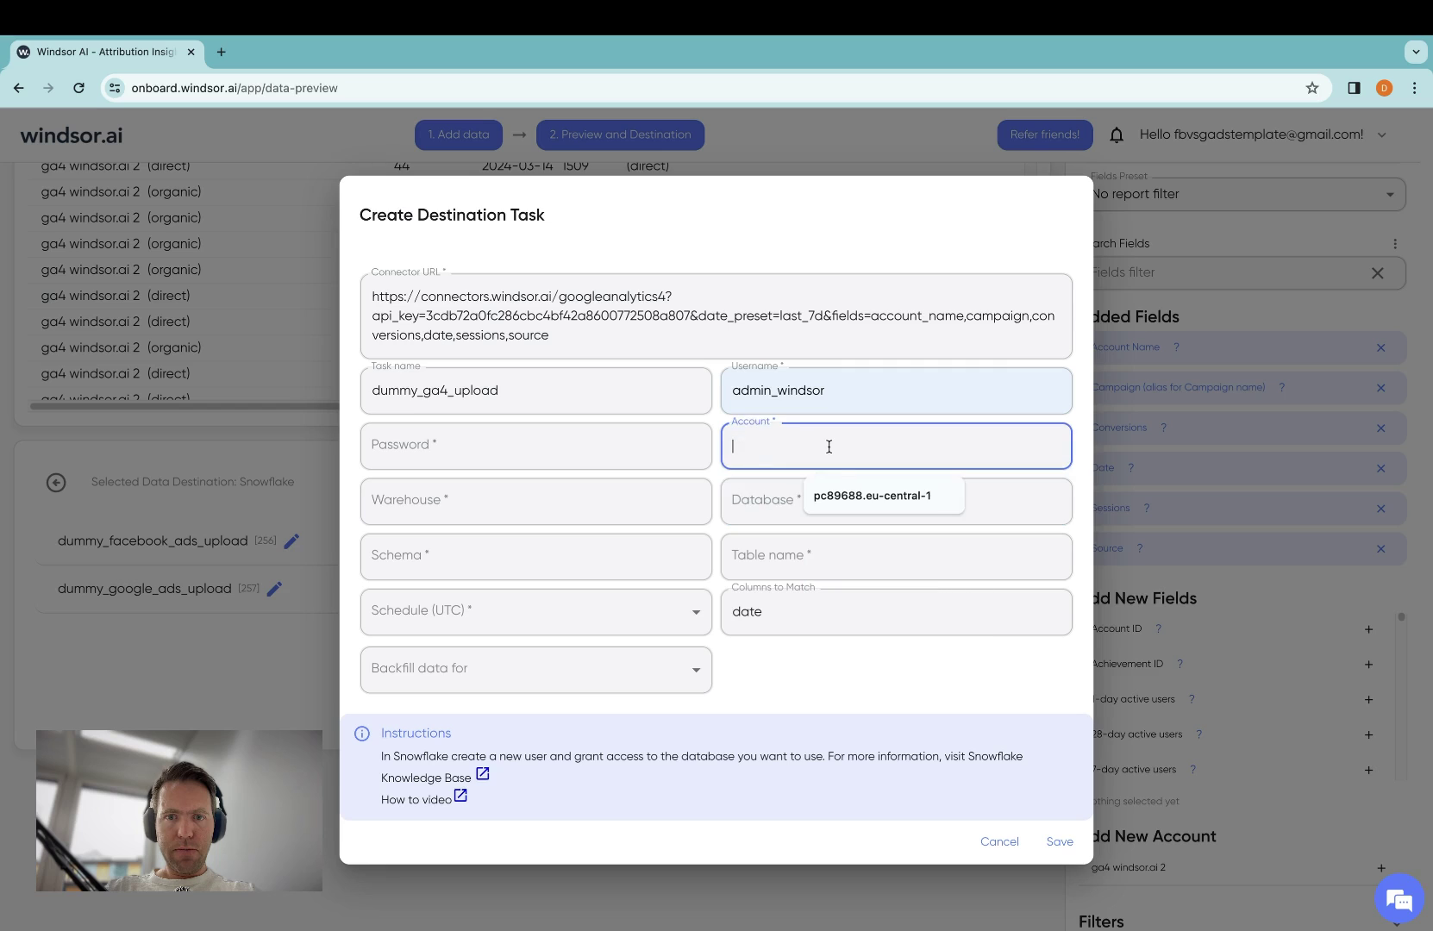
left_click(828, 496)
left_click(802, 509)
left_click(825, 550)
Set the table name to dummy_ga4_upload by copying the task name.
left_click(804, 556)
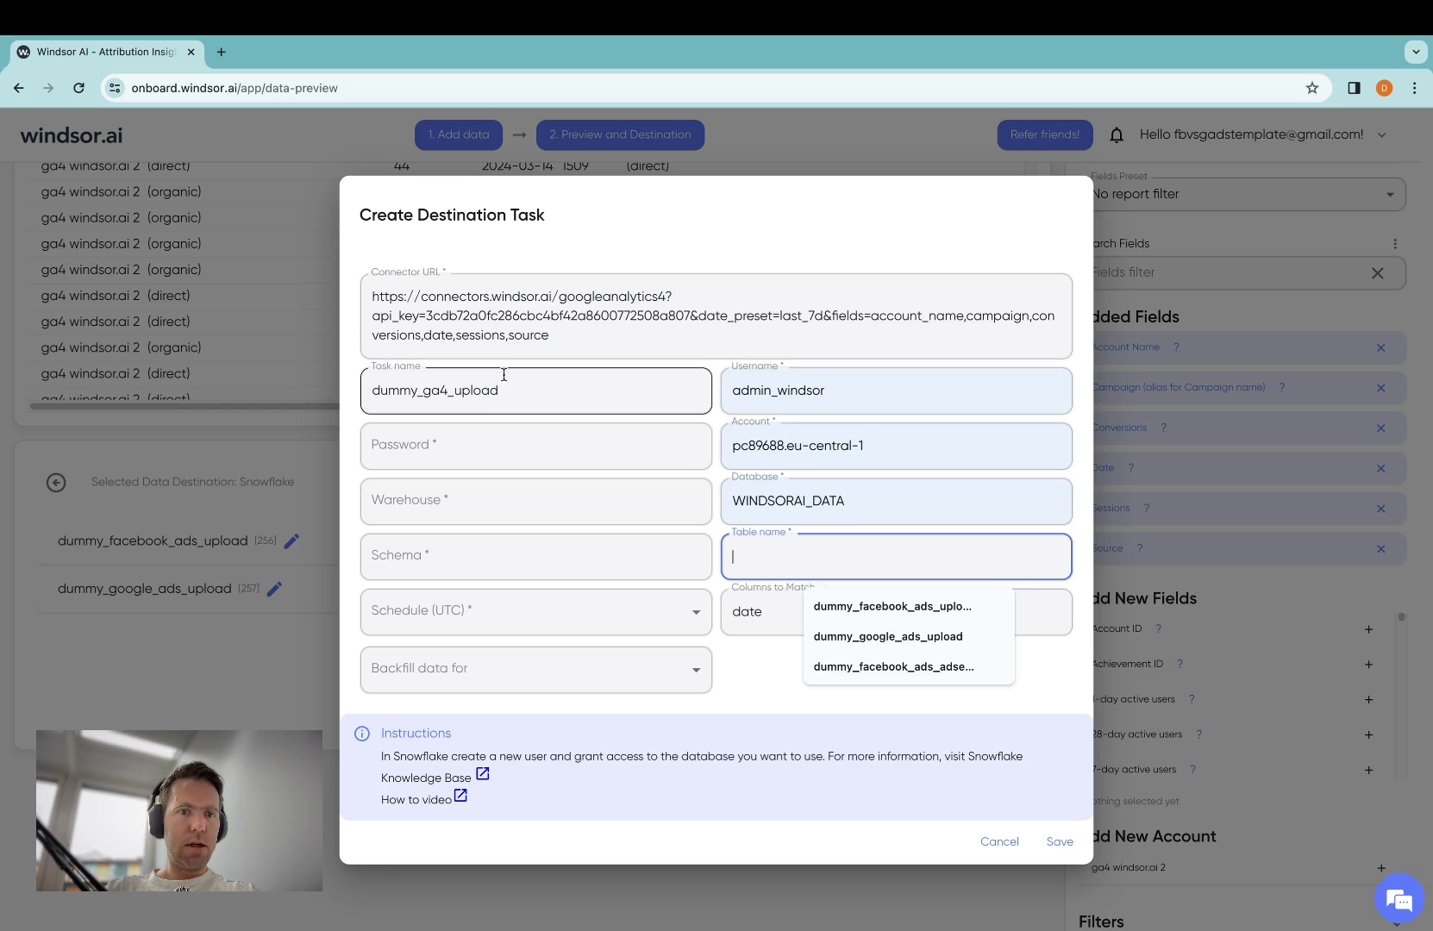
double_click(509, 388)
key("ctrl+c")
left_click(829, 562)
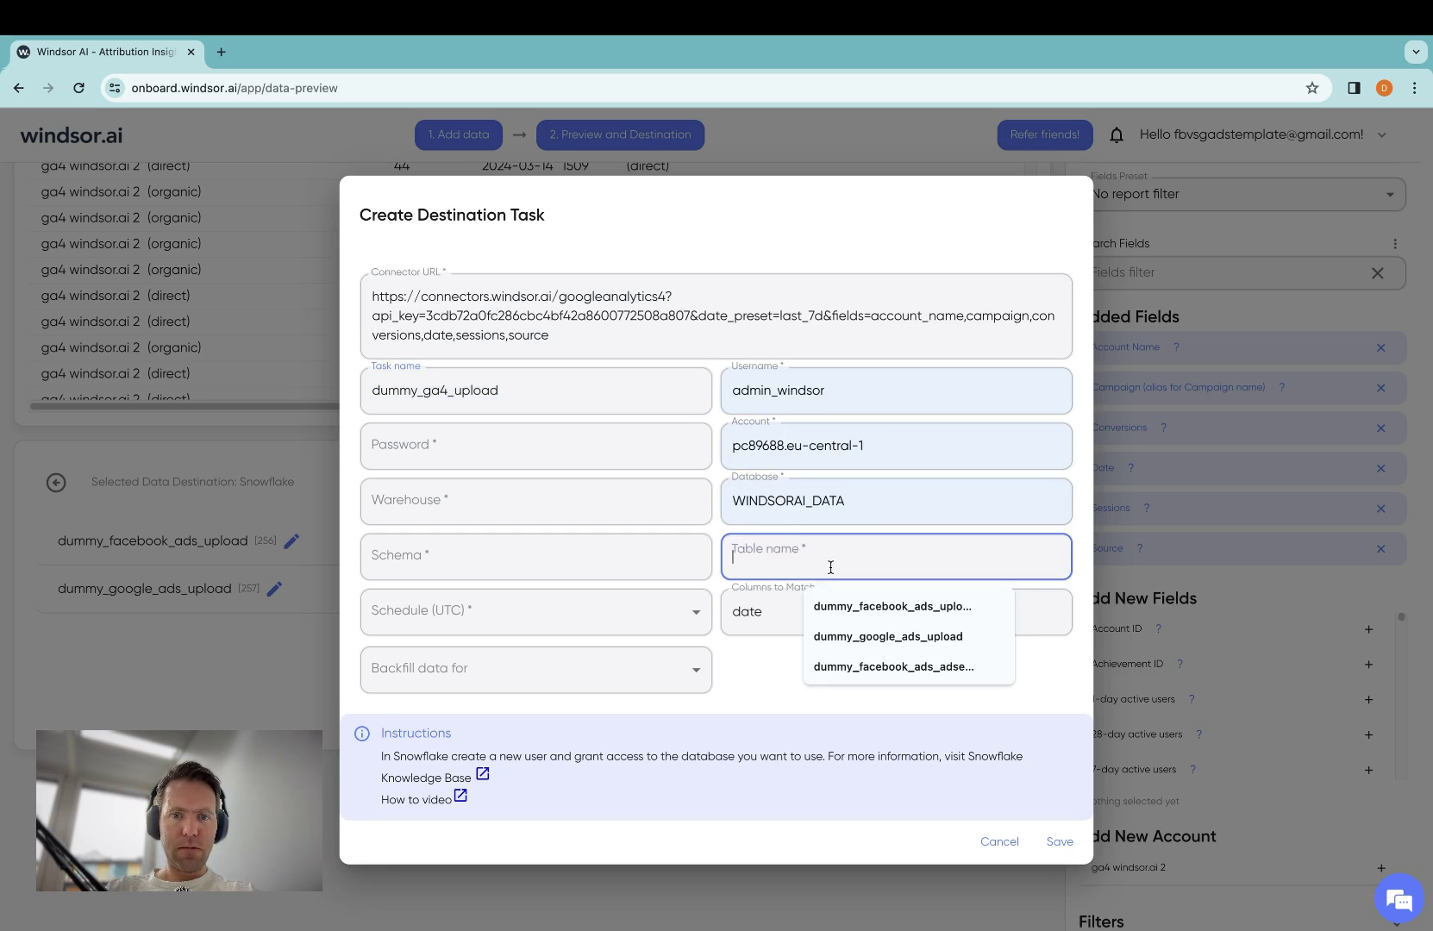
key("ctrl+v")
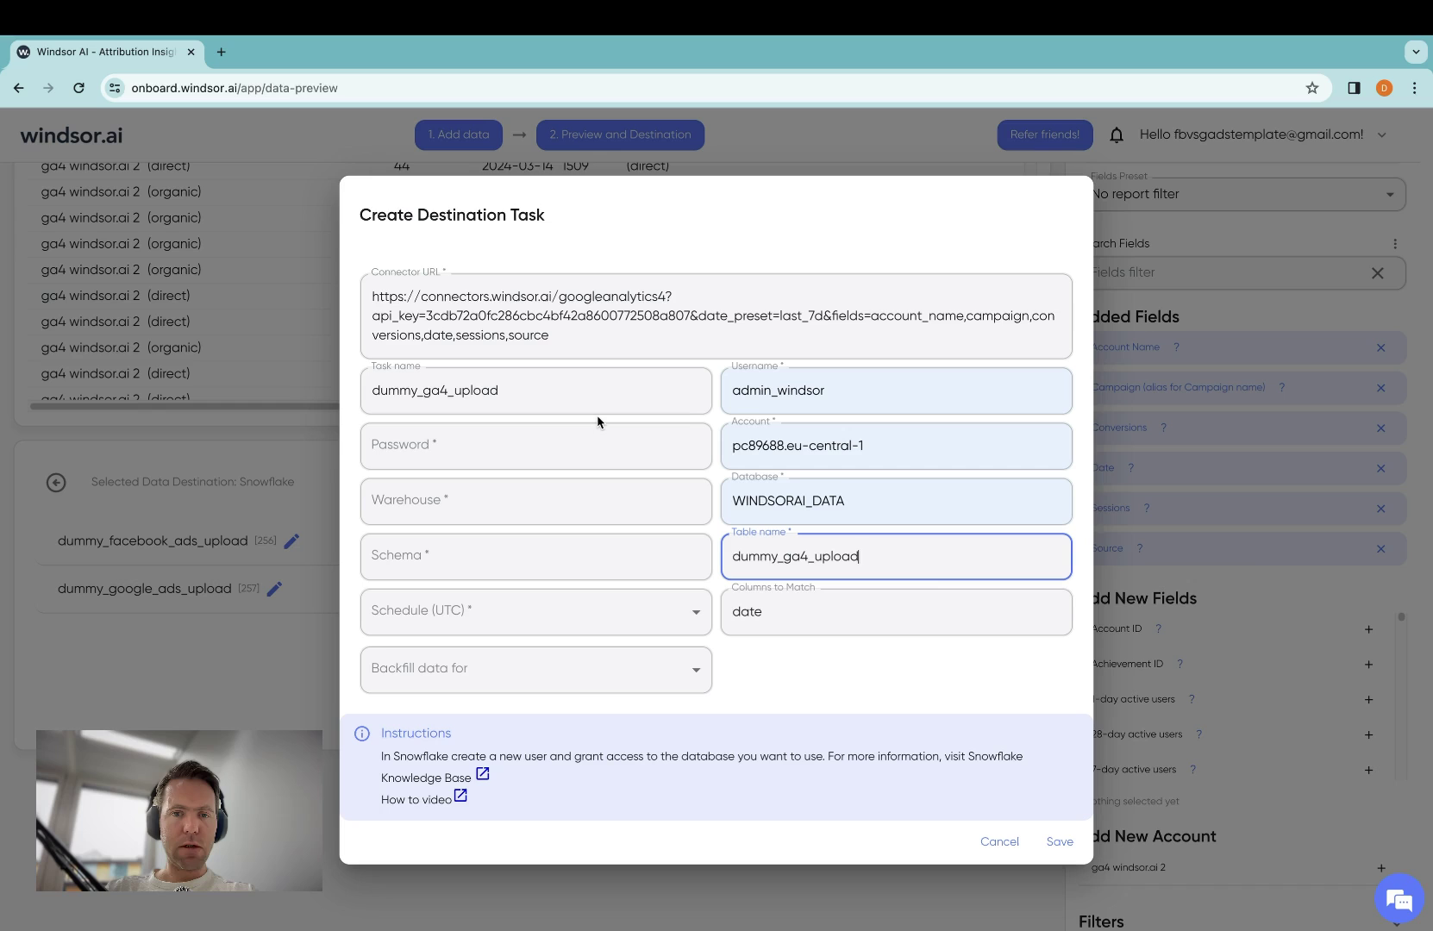
Pick schema PUBLIC and warehouse COMPUTE_WH, then enter the Snowflake account password.
left_click(595, 558)
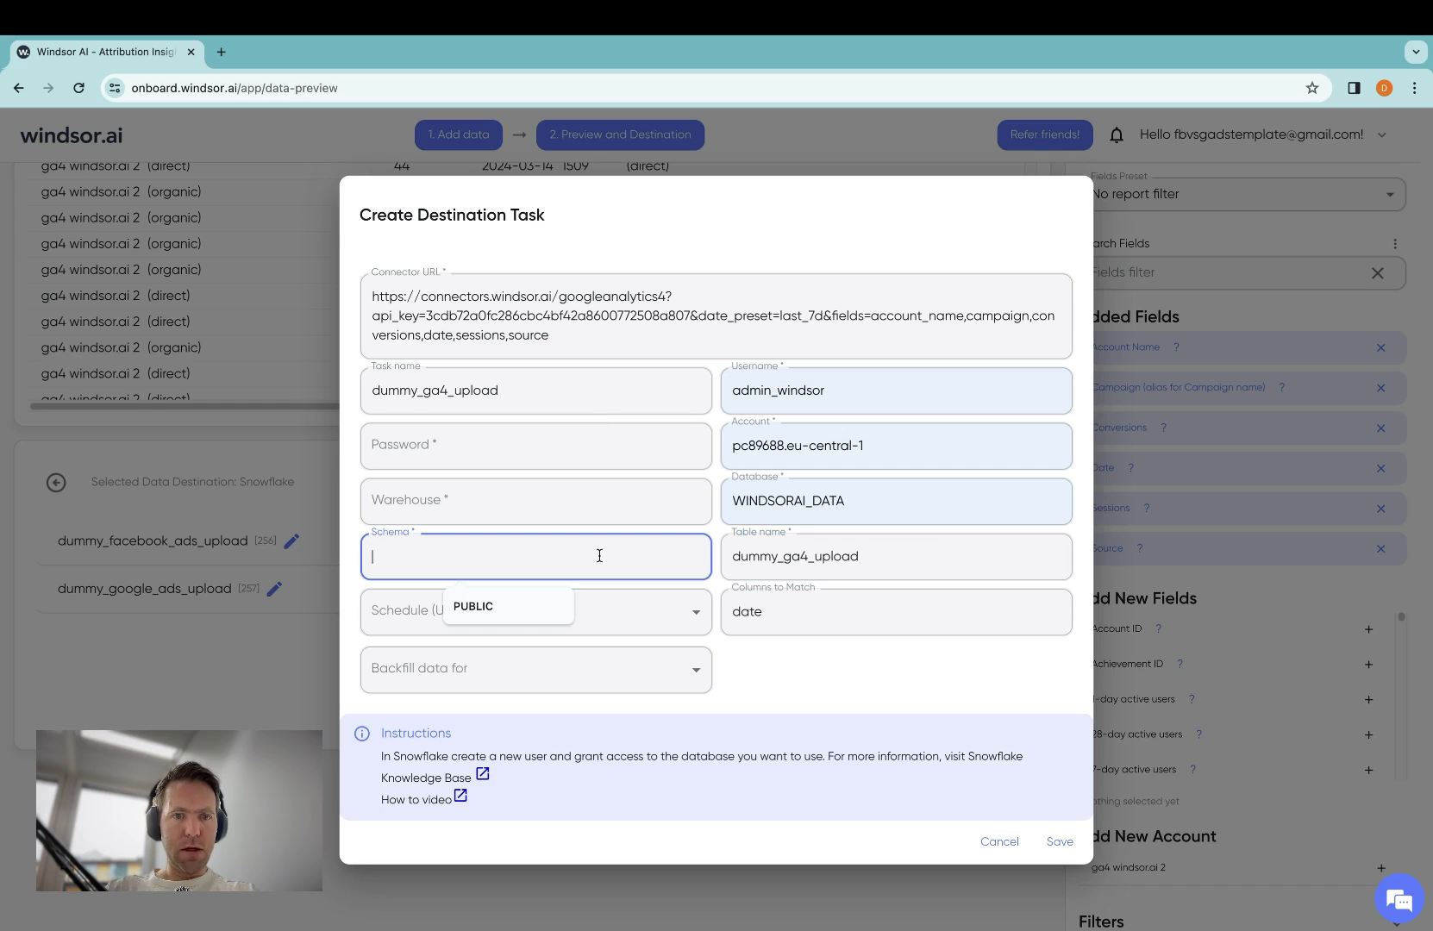
left_click(541, 608)
left_click(515, 504)
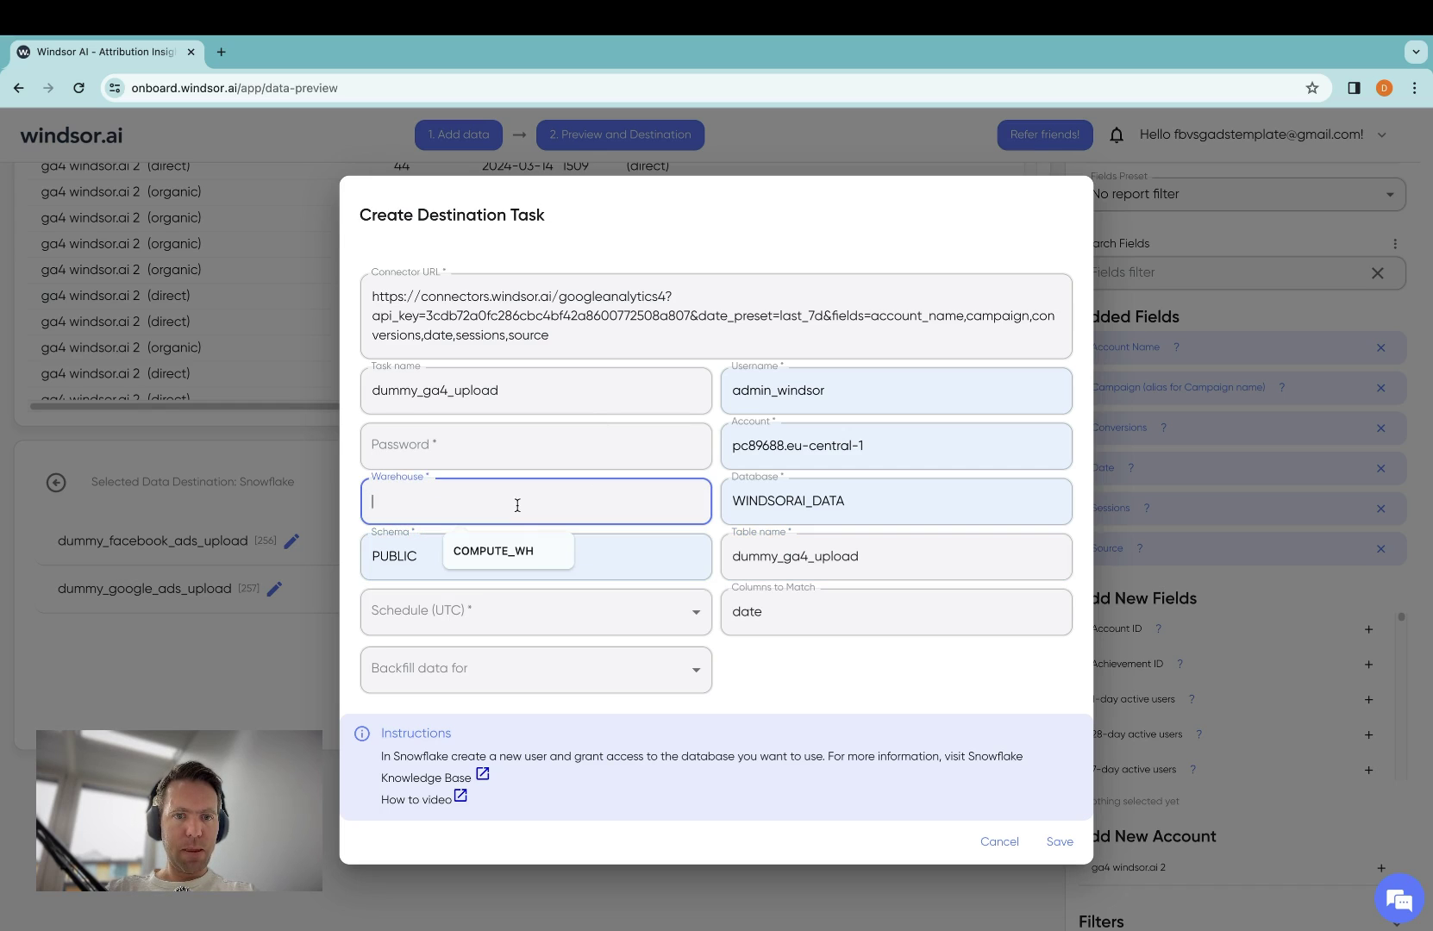
left_click(520, 548)
left_click(507, 444)
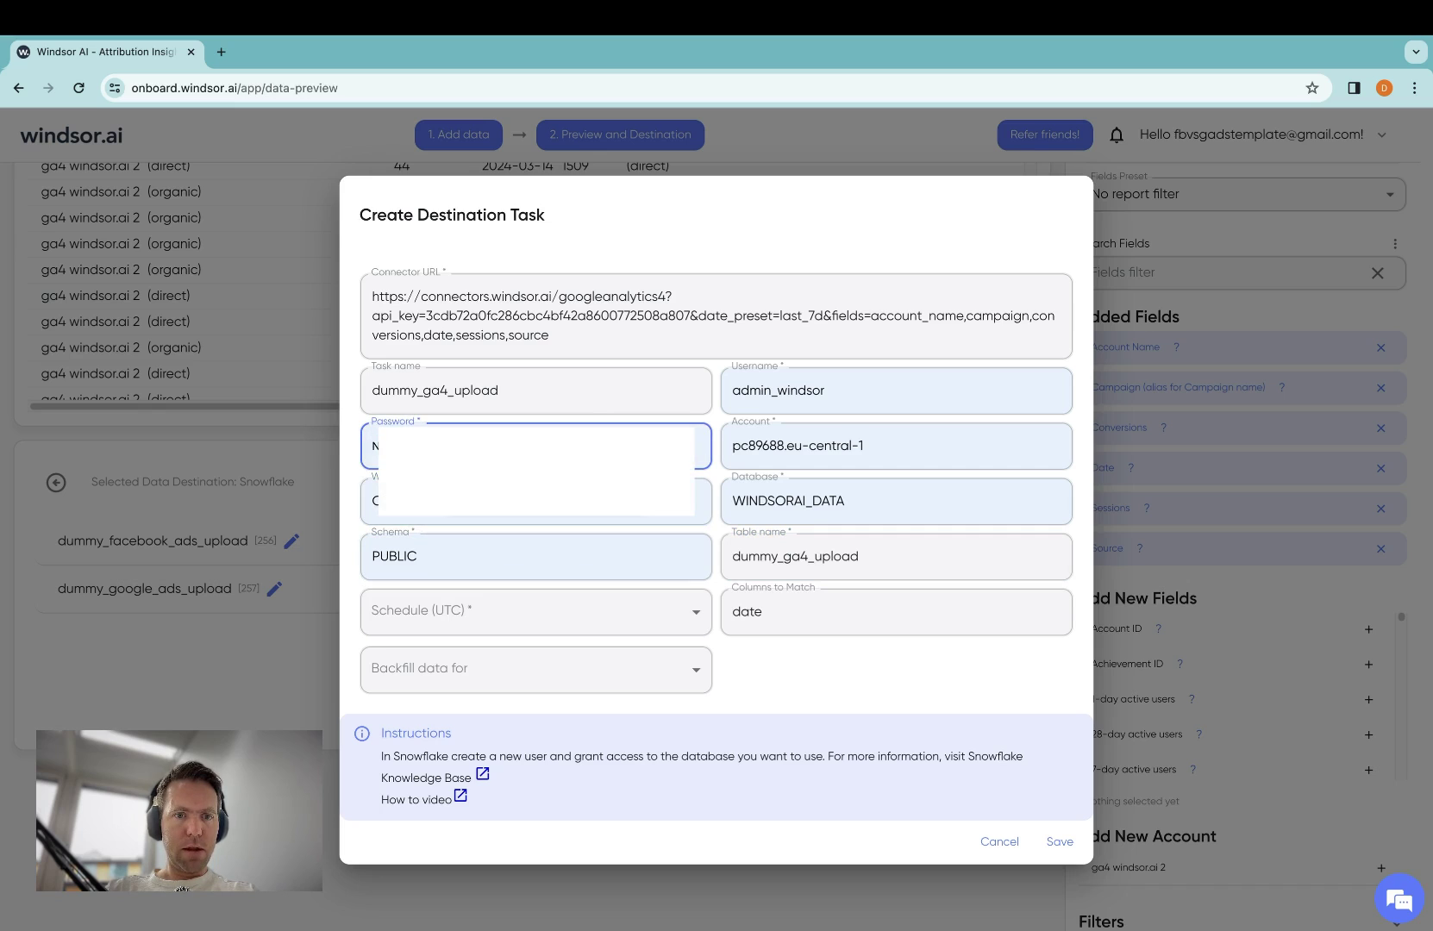
key("Tab")
key("Escape")
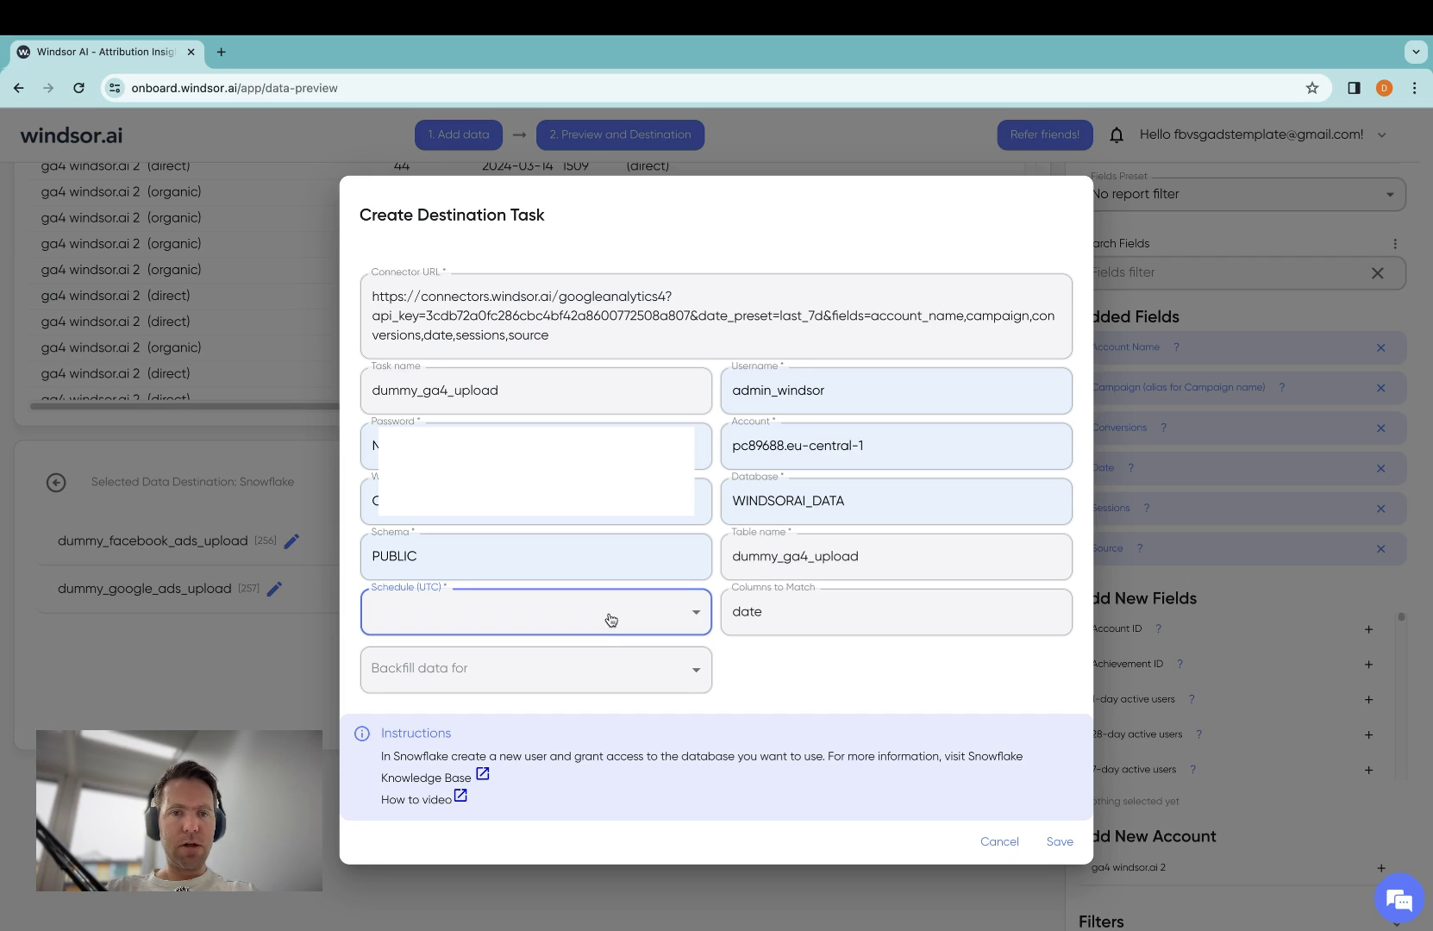
Schedule the task daily at 04:00 UTC with no backfill period and save it.
left_click(611, 619)
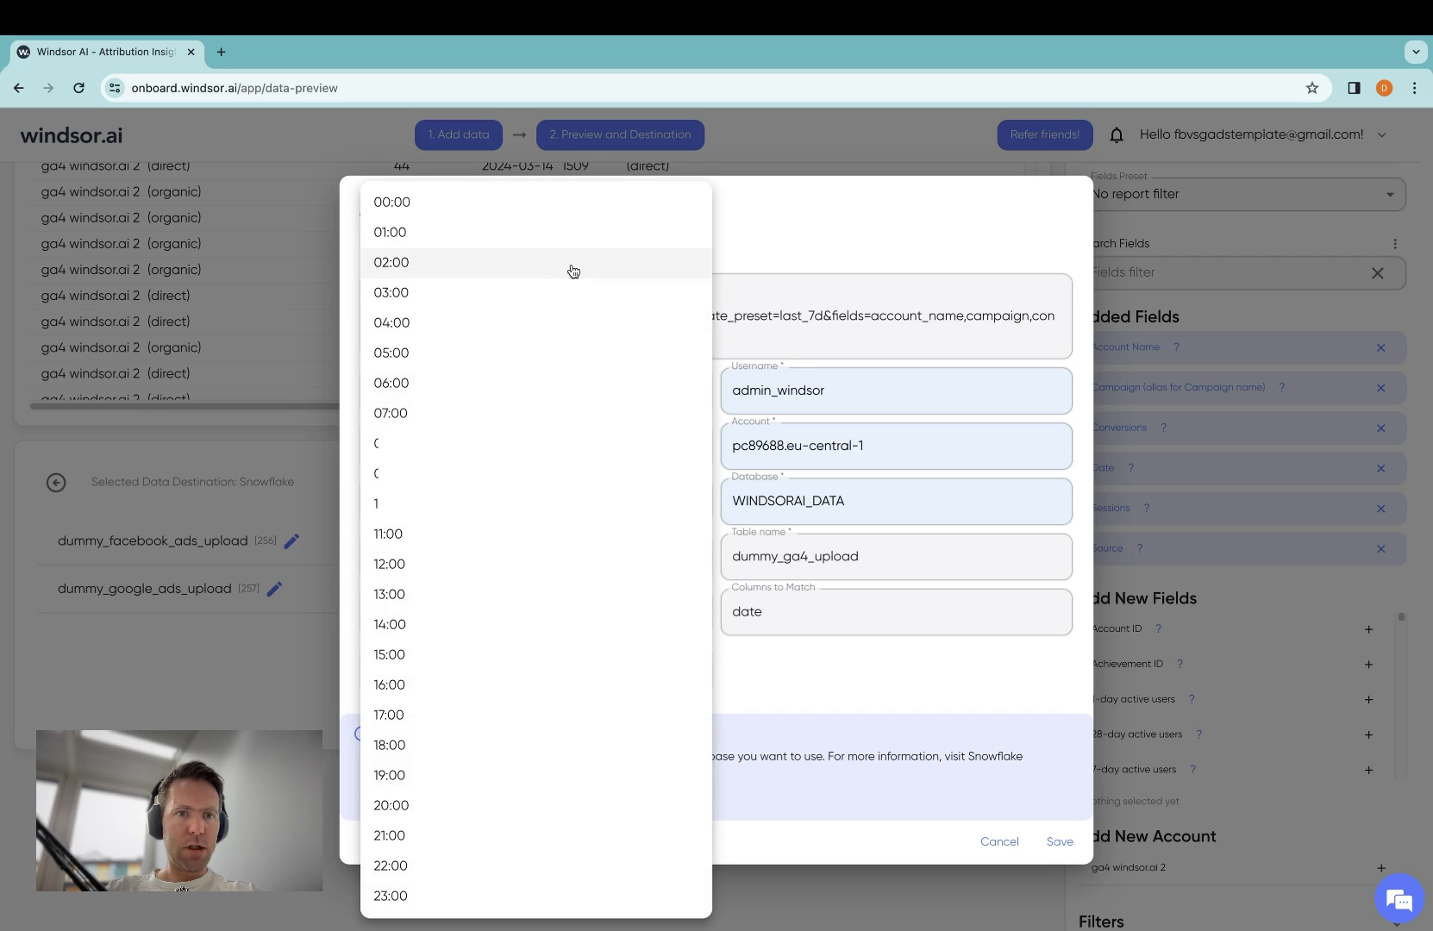
left_click(575, 326)
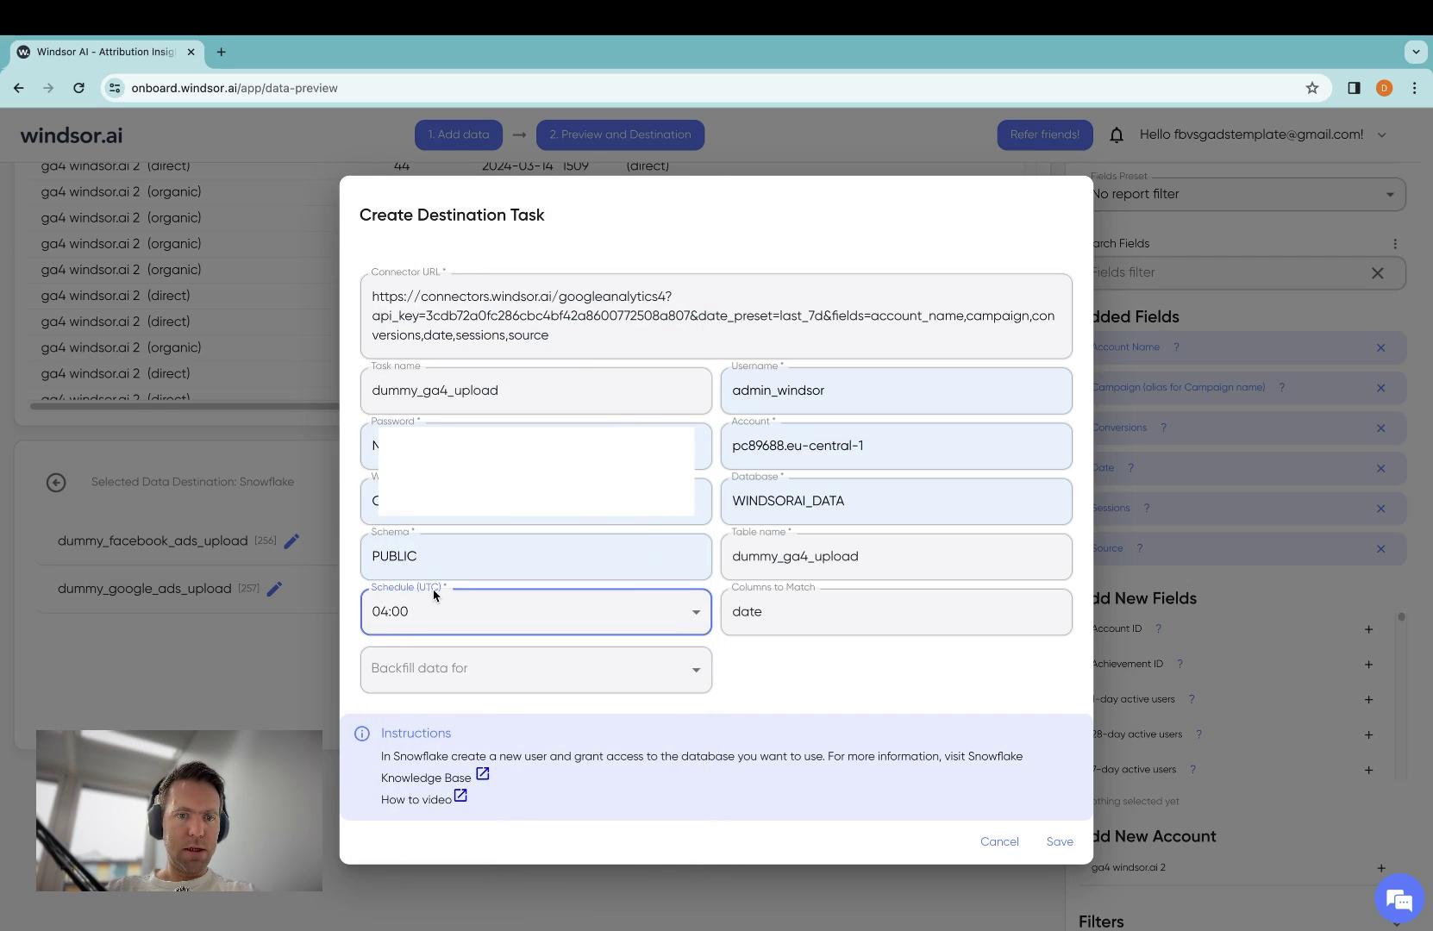
left_click(771, 672)
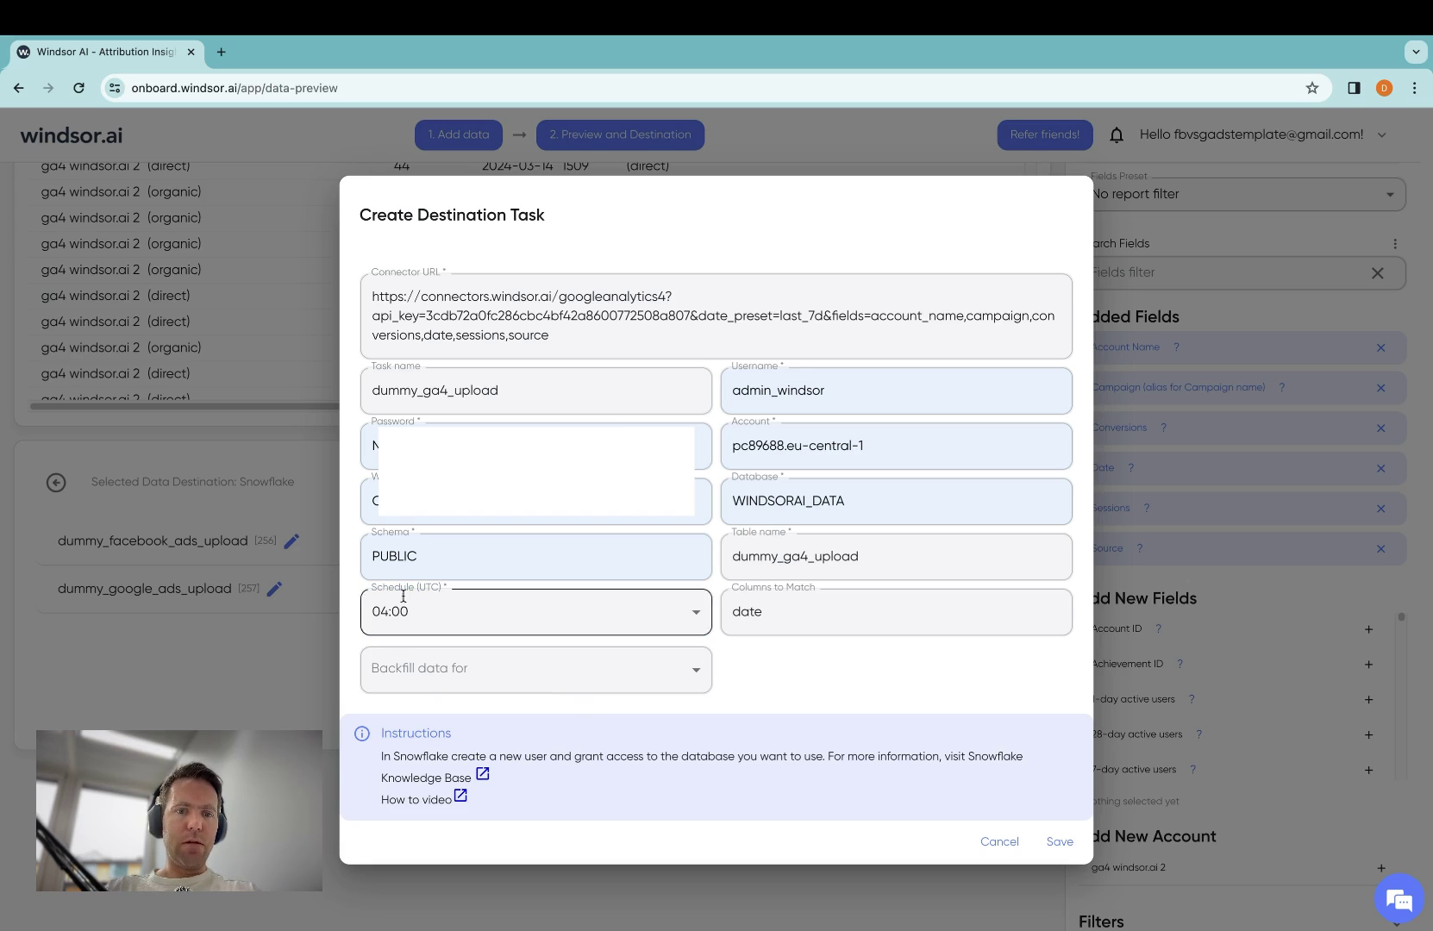
left_click(594, 684)
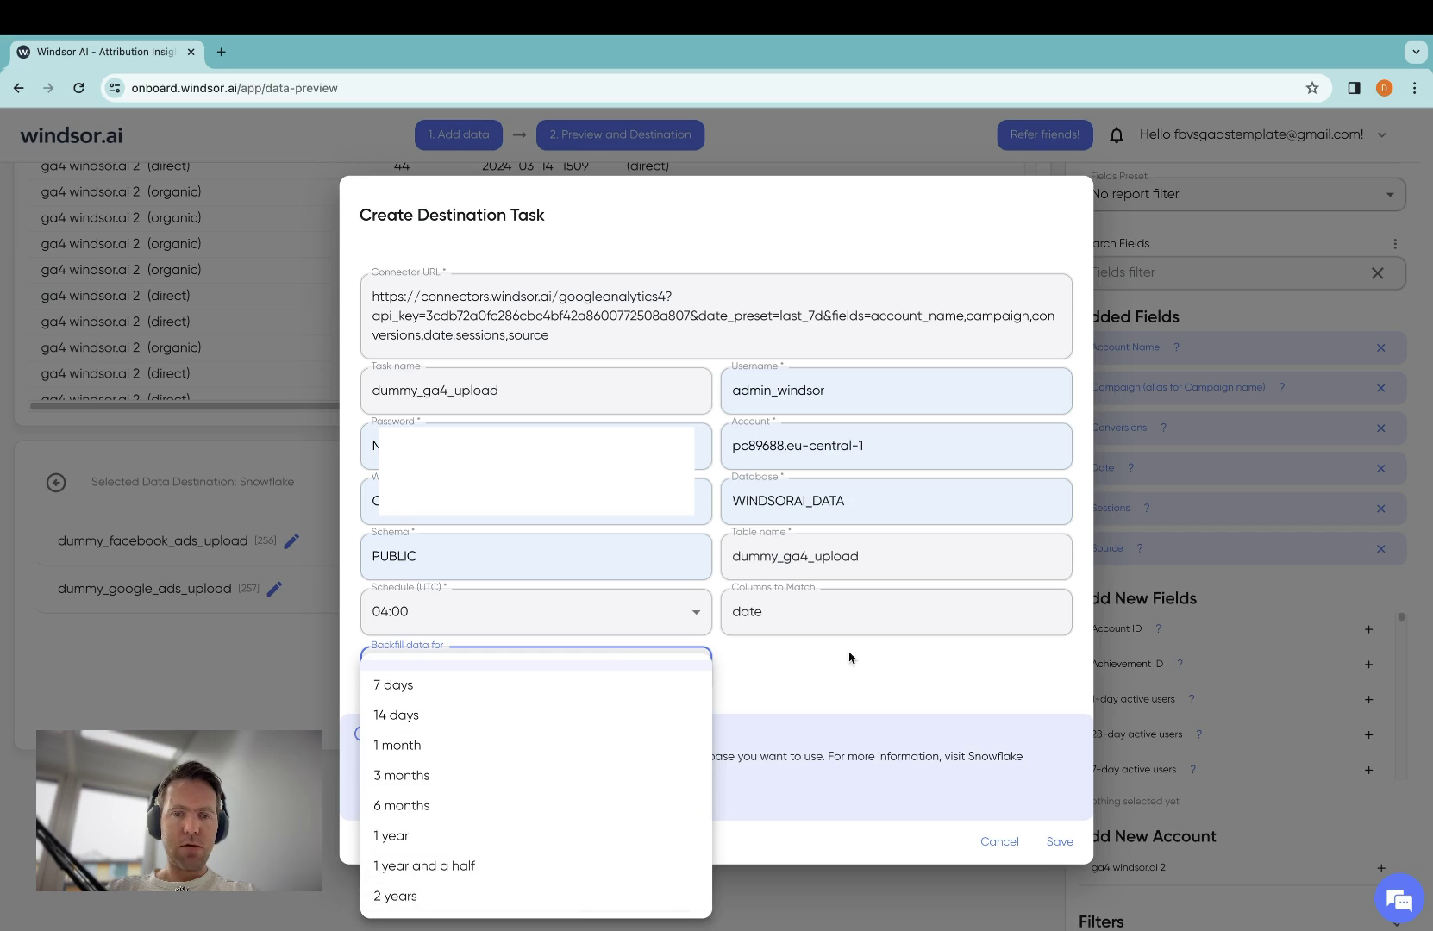
left_click(954, 662)
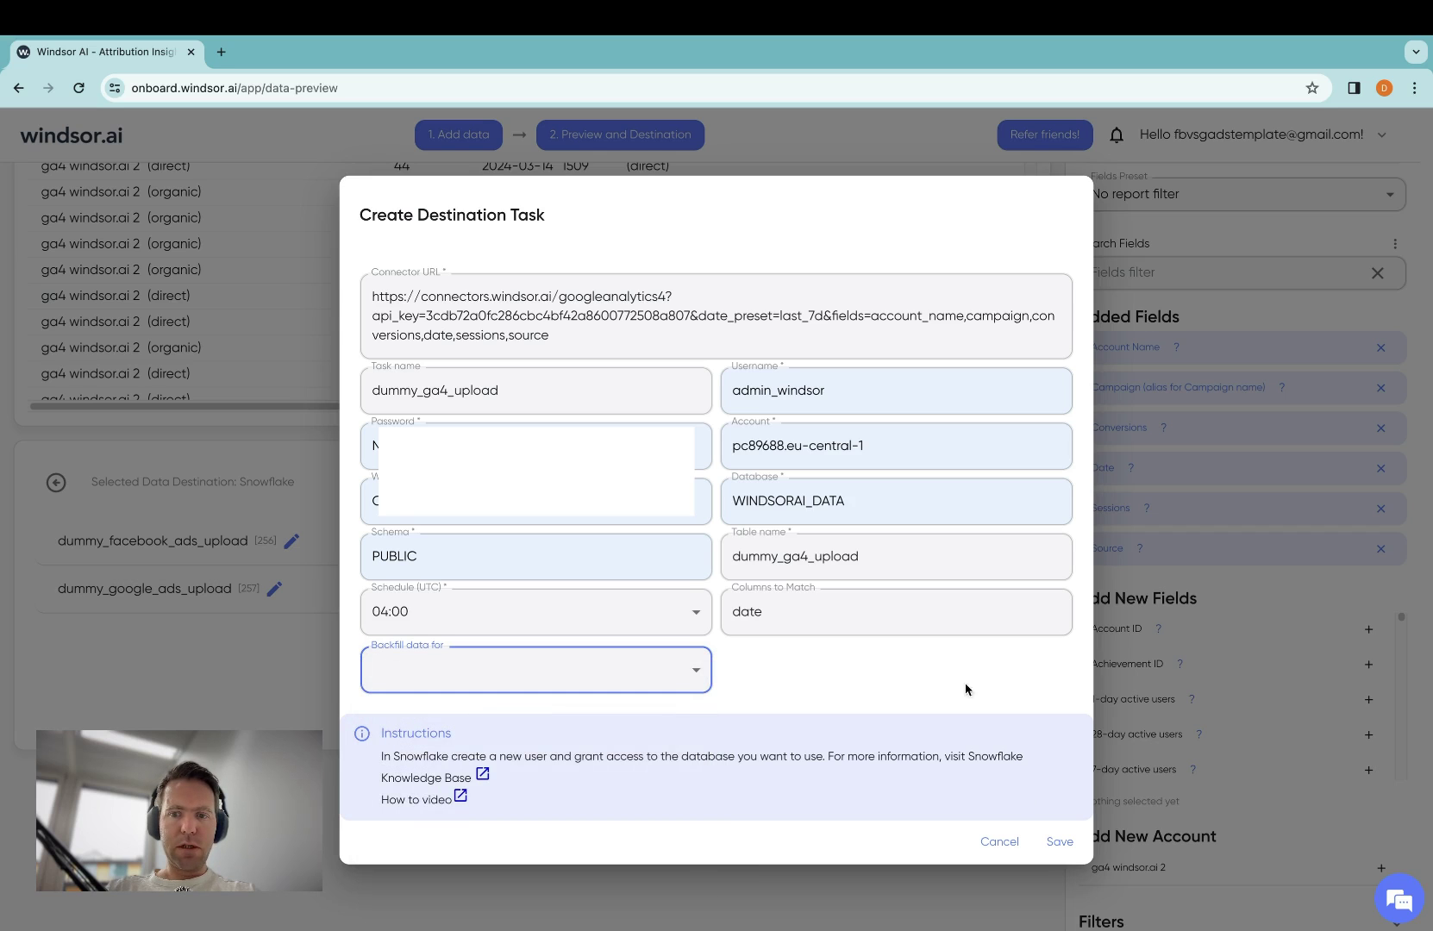
left_click(1061, 842)
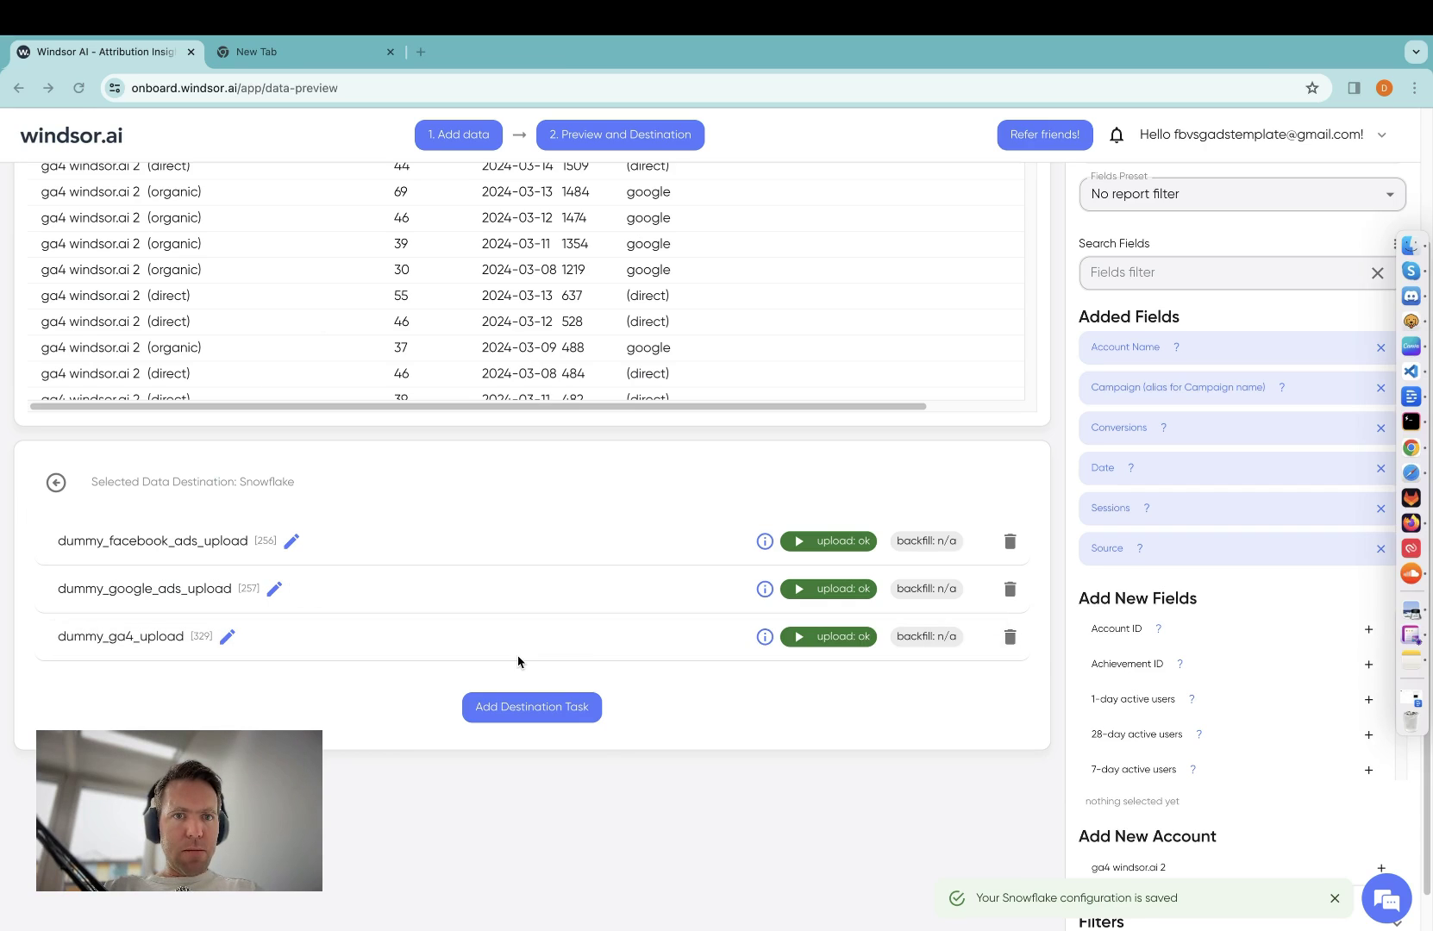
In SQLTools, expand WINDSORAI_DATA > Schemas > PUBLIC > Tables > DUMMY_GA4_UPLOAD to see its columns.
key("super+Tab")
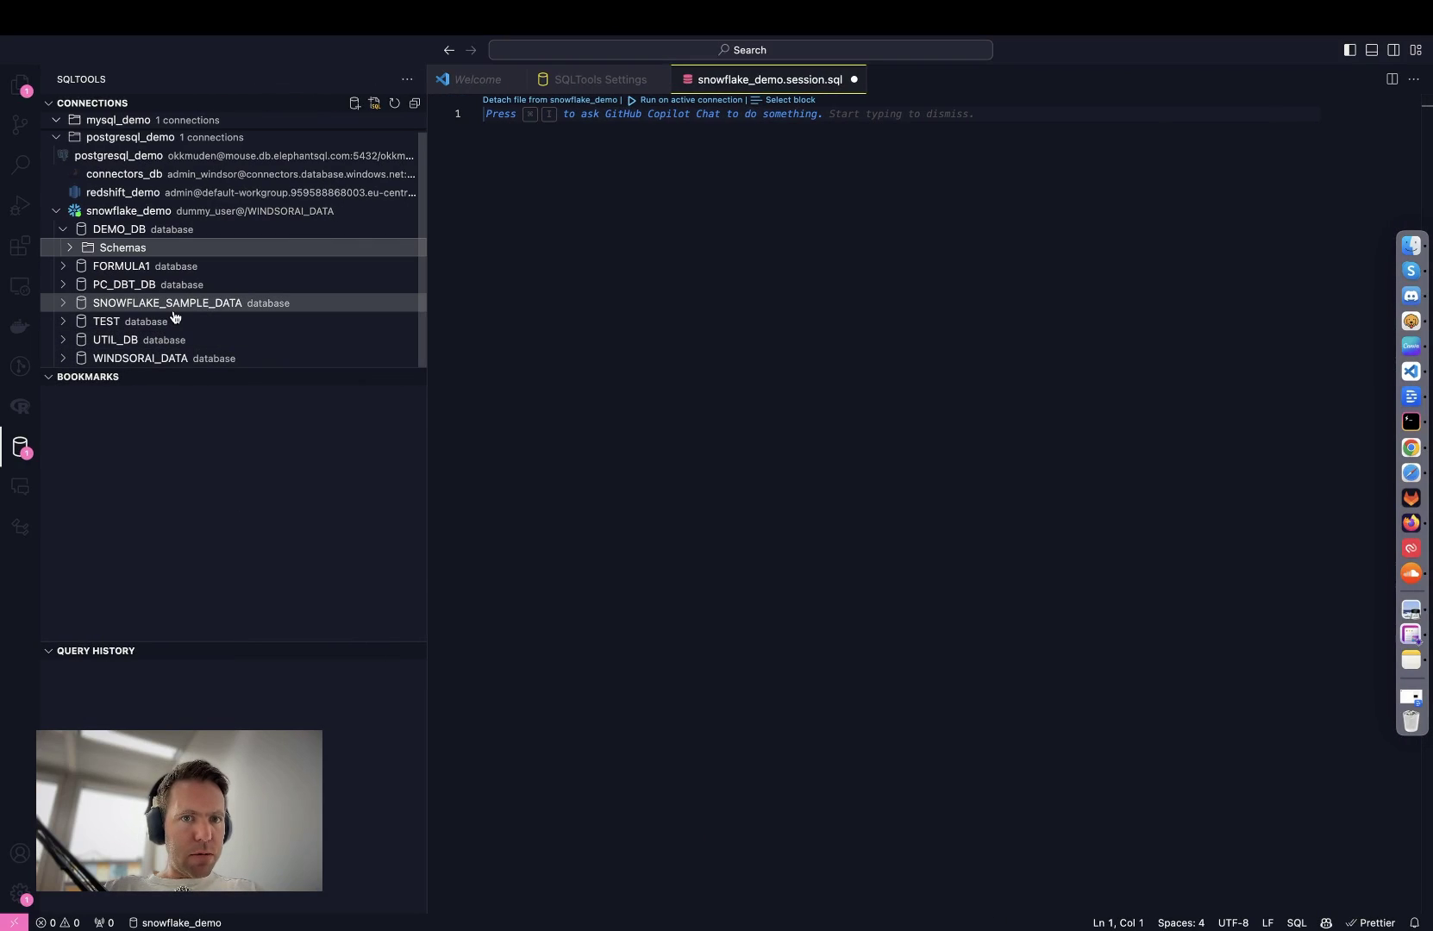
left_click(87, 360)
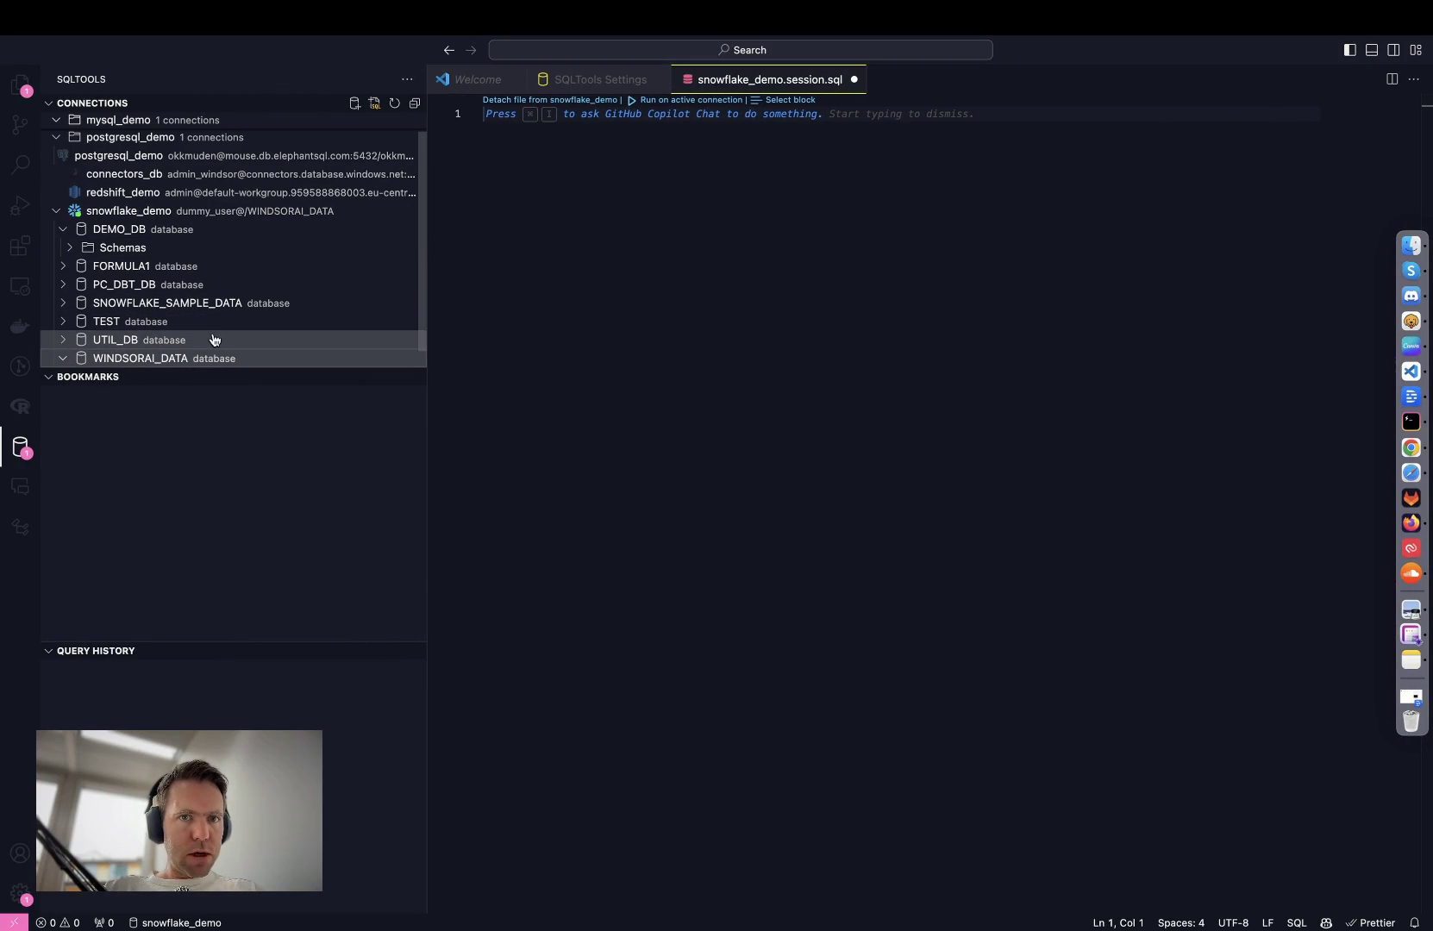
left_click(112, 359)
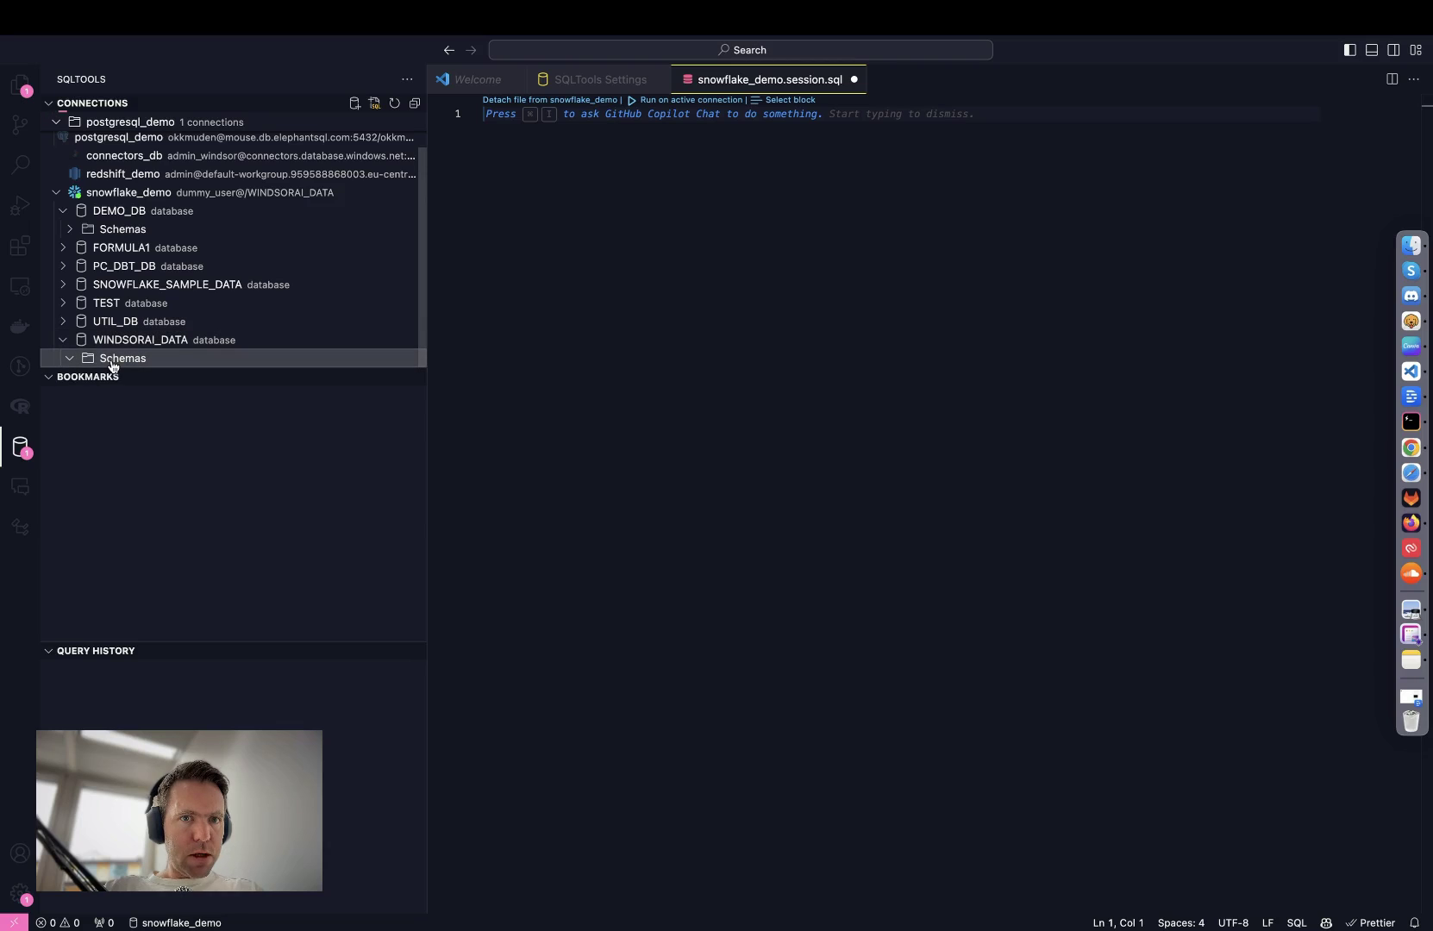
left_click(115, 359)
scroll(182, 297, "down", 5)
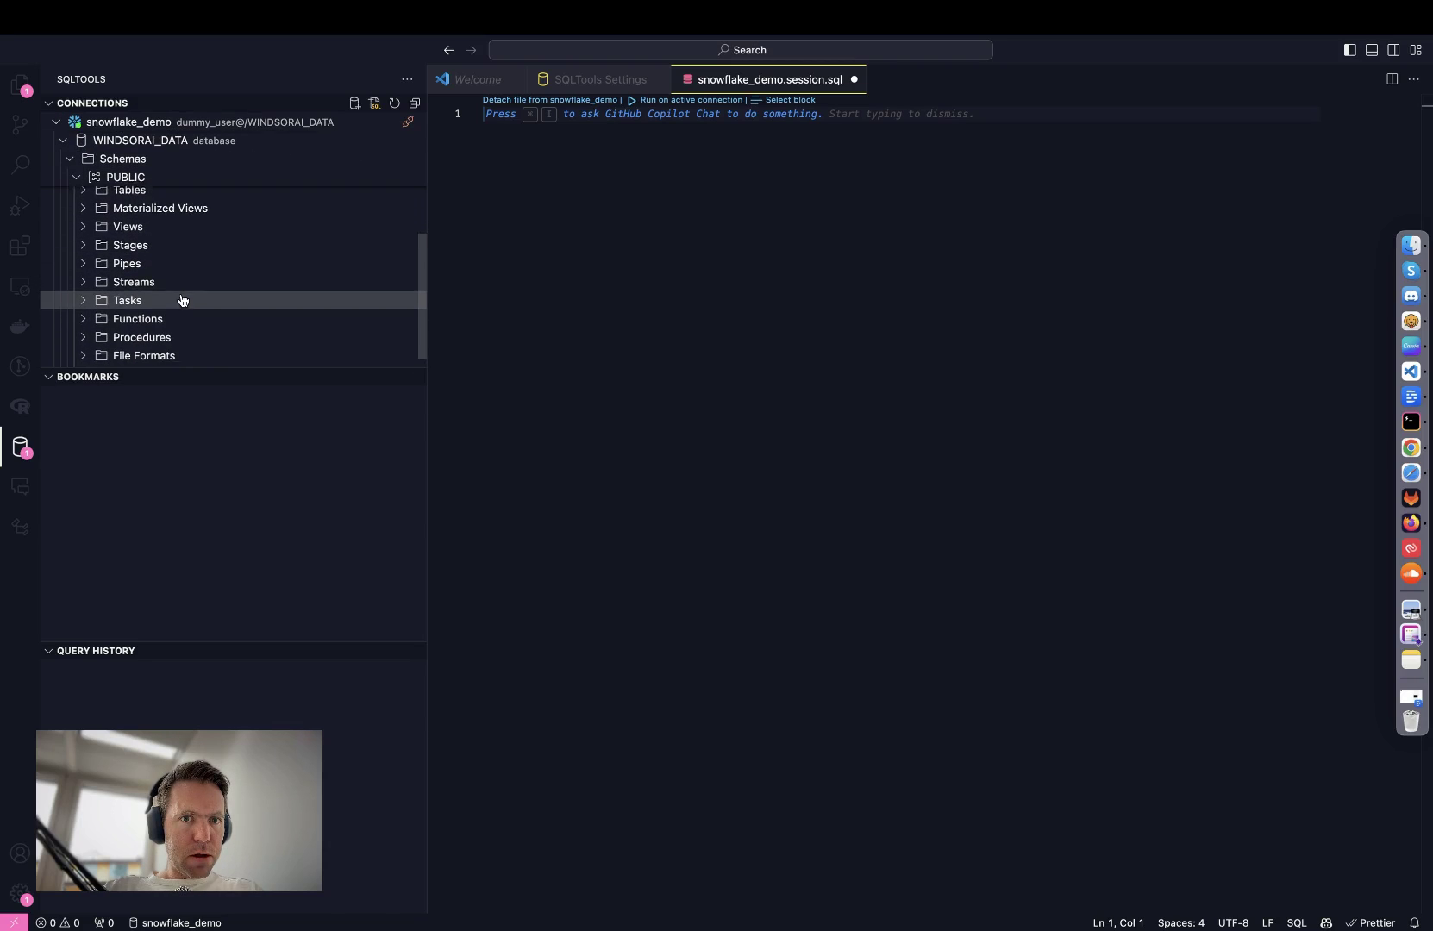
scroll(182, 300, "up", 2)
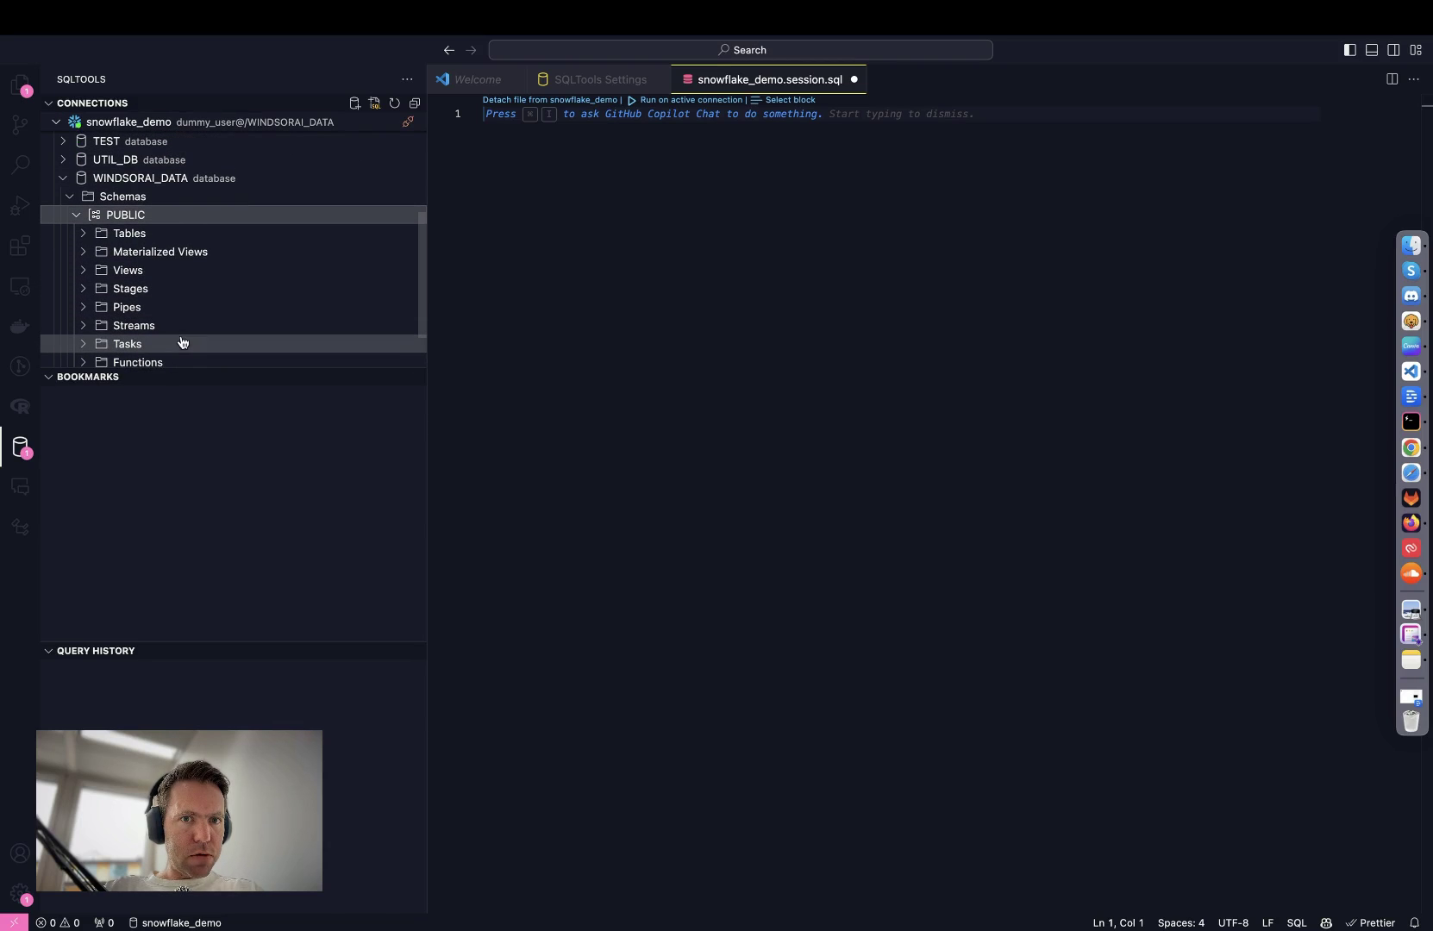
left_click(155, 241)
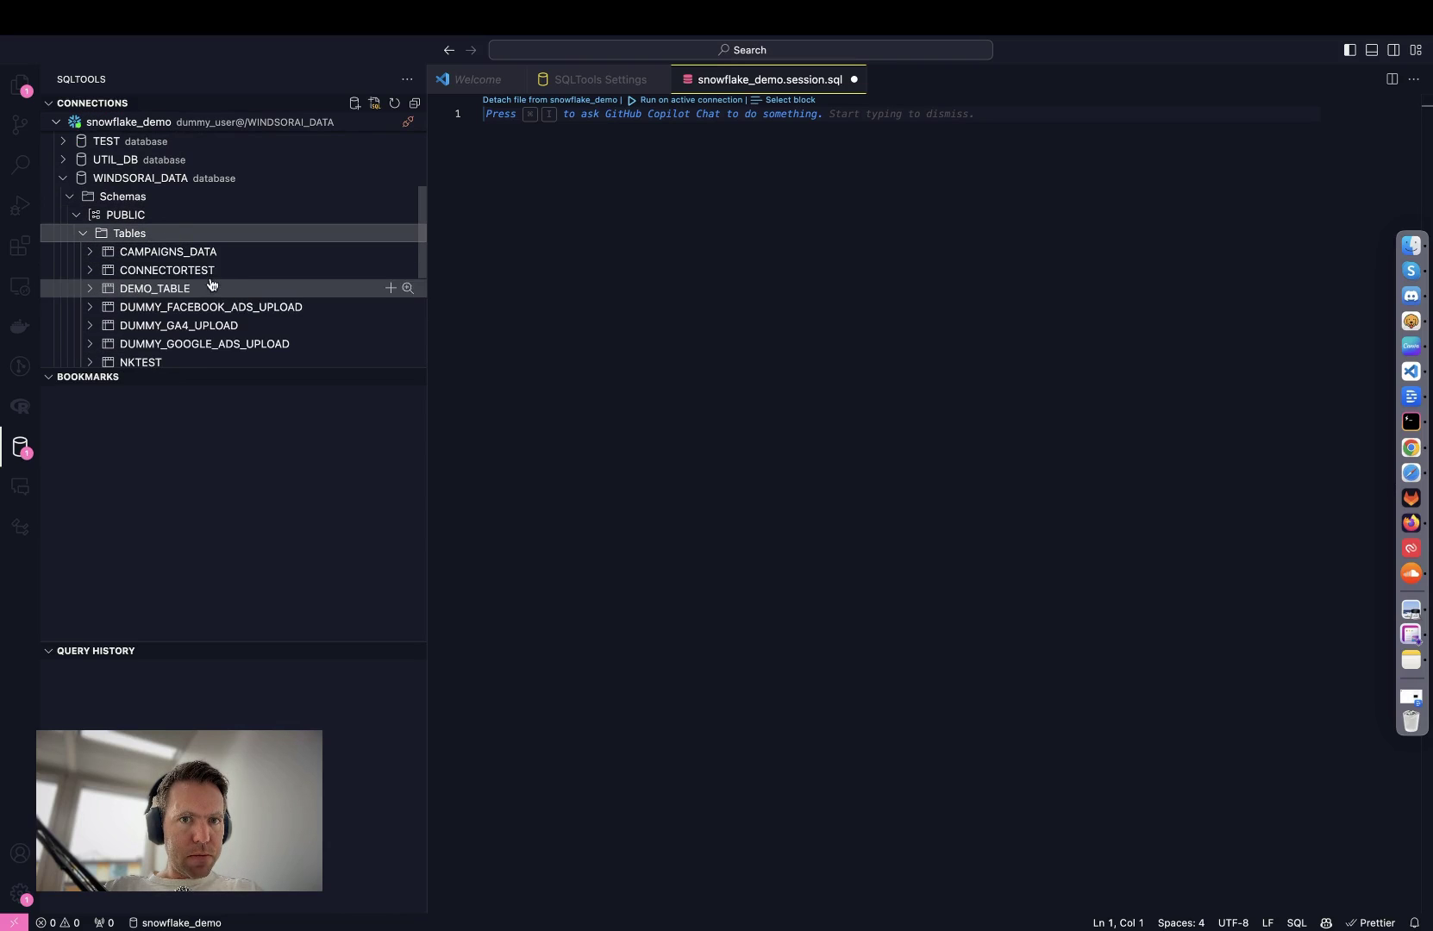
scroll(231, 328, "down", 2)
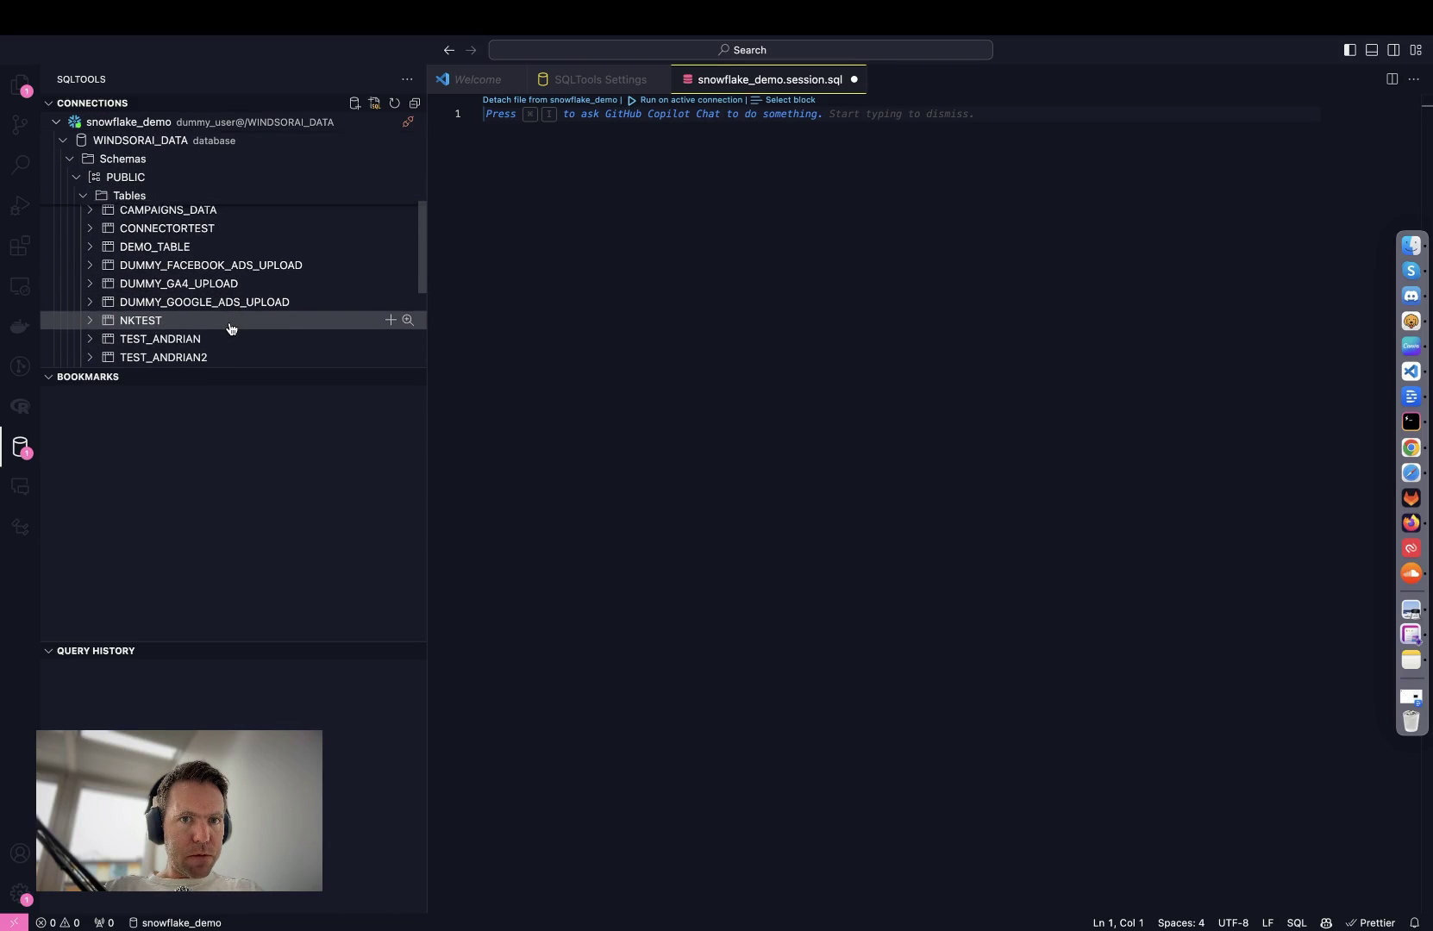
left_click(230, 284)
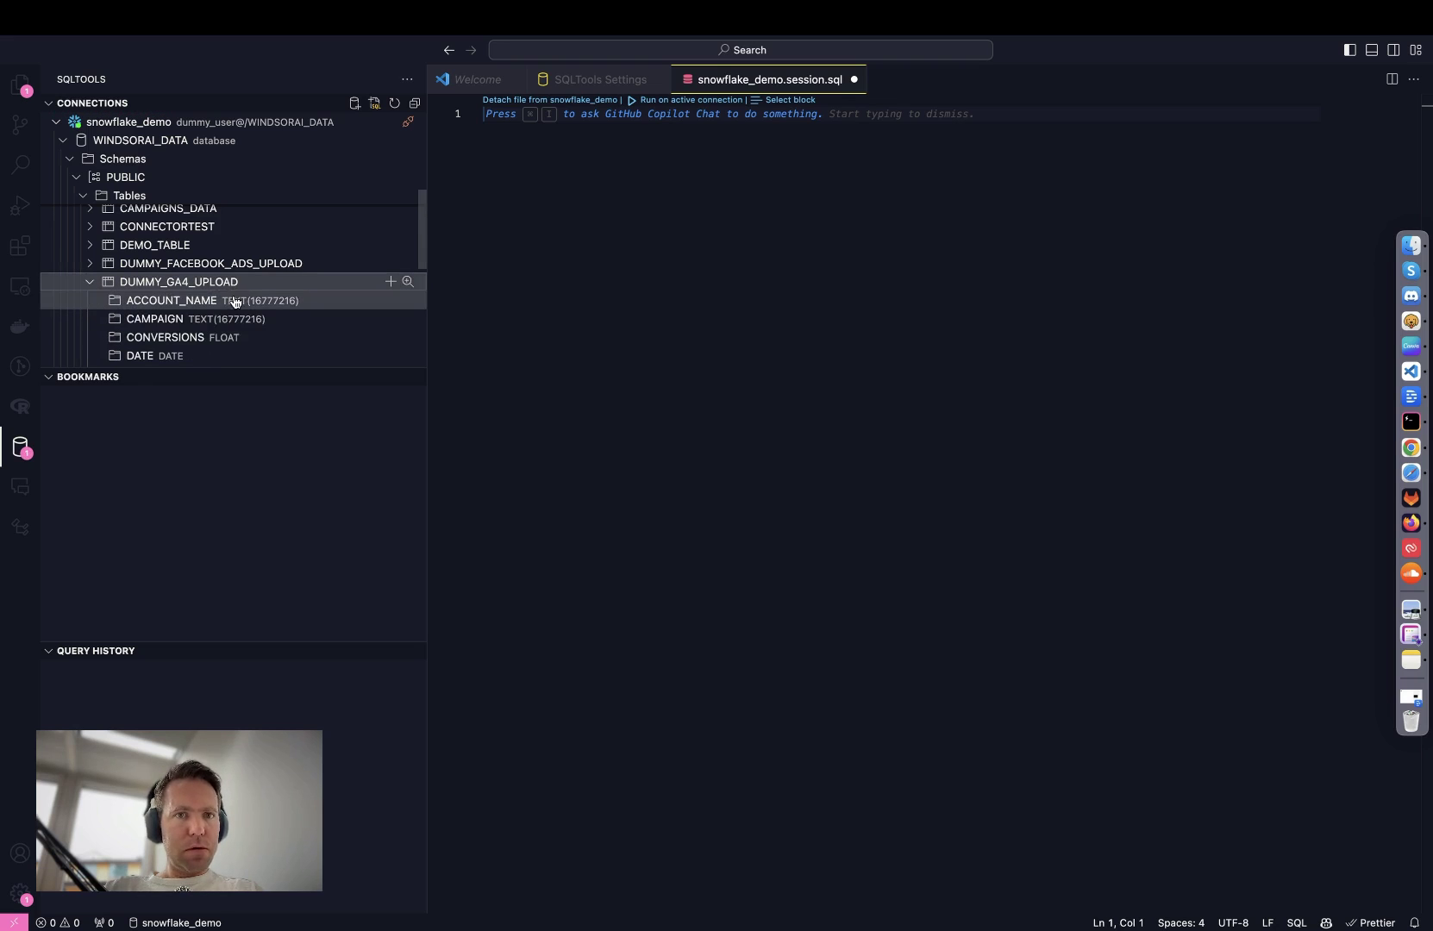
double_click(229, 283)
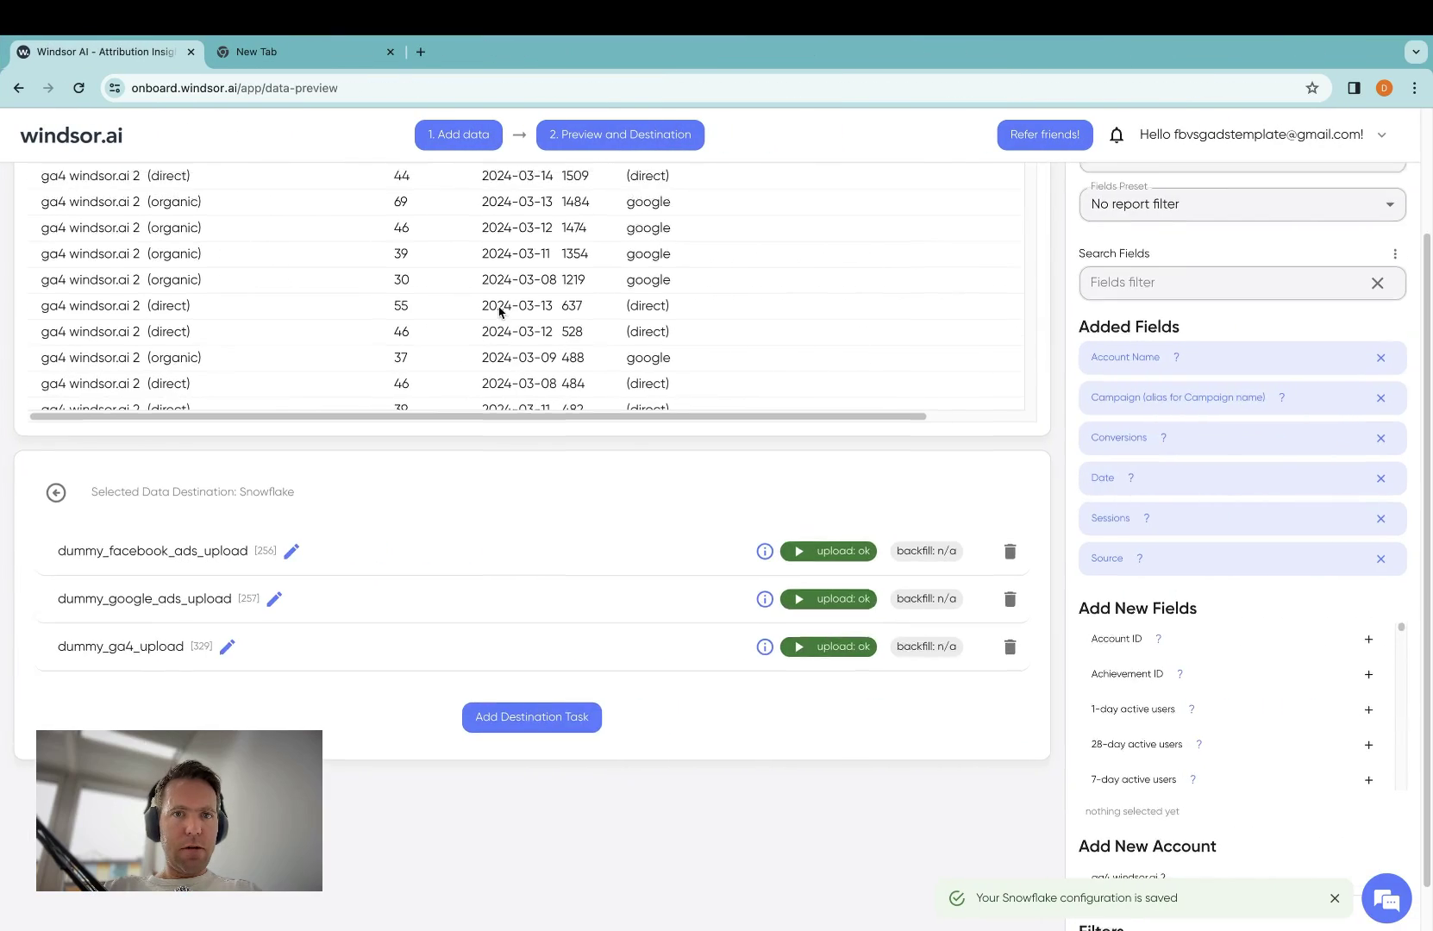
Scroll up through the 377 synced DUMMY_GA4_UPLOAD records.
scroll(499, 311, "up", 3)
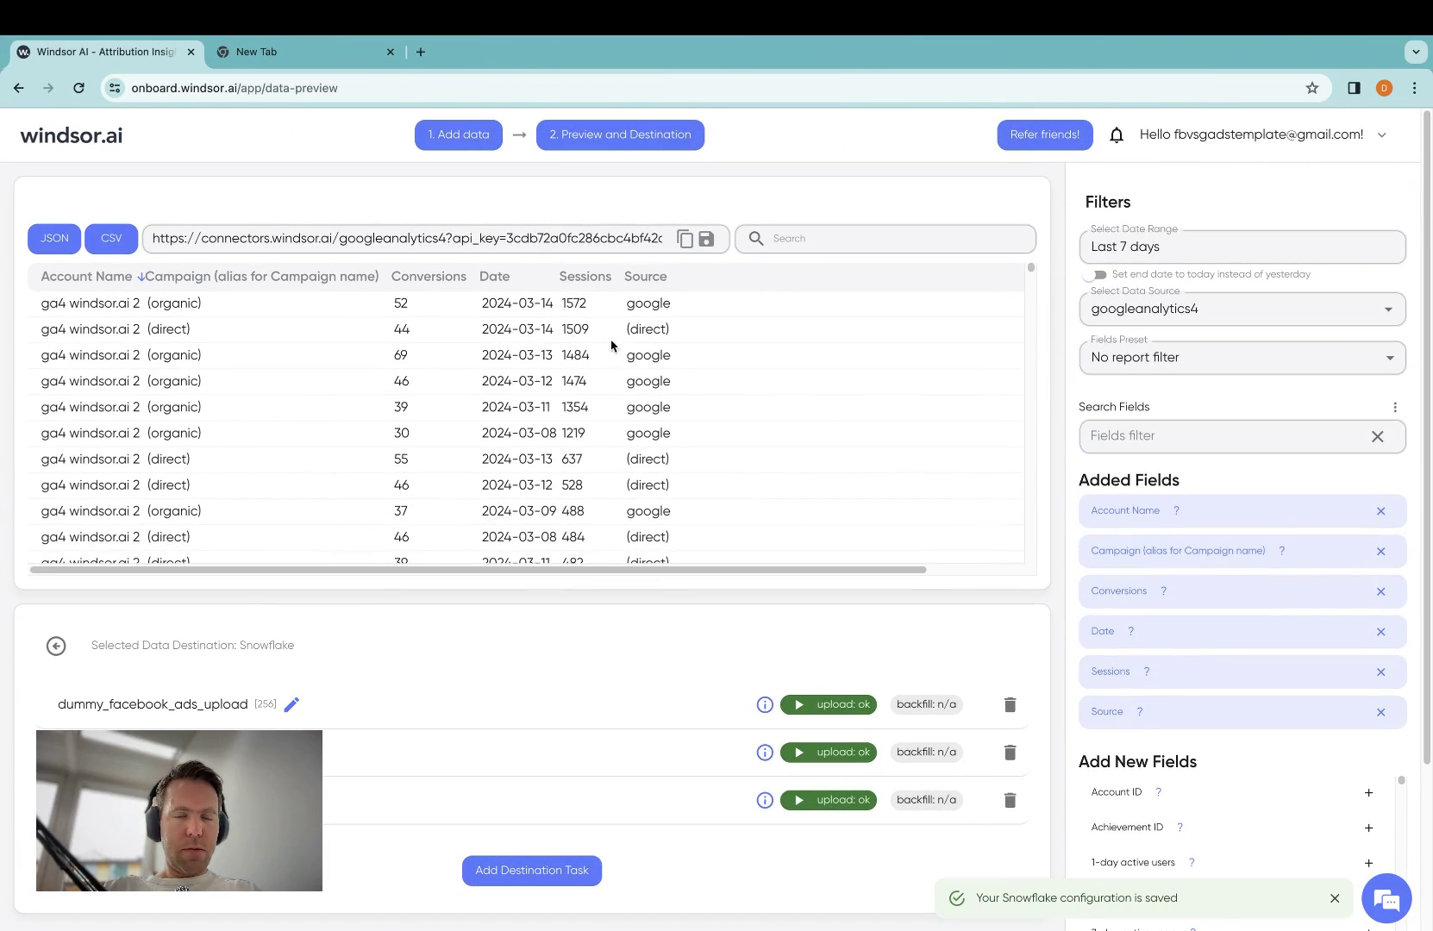